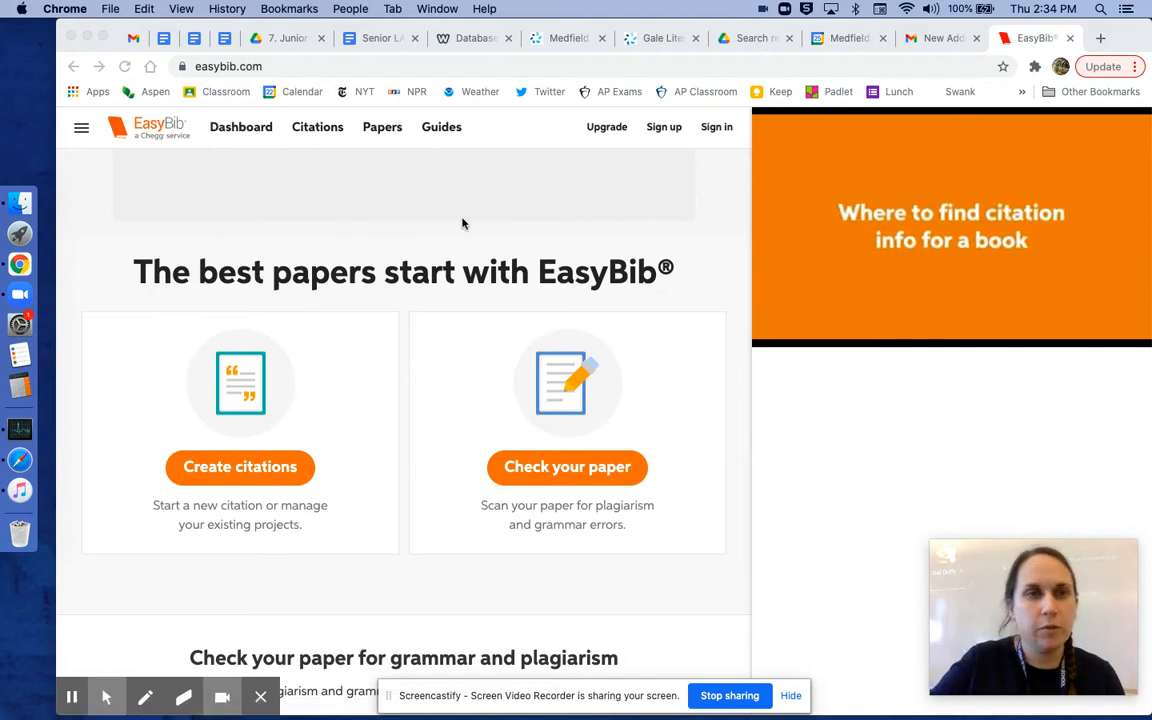
Step: Open the citation tool, choose Book as the source type, and start a manual citation
left_click(318, 130)
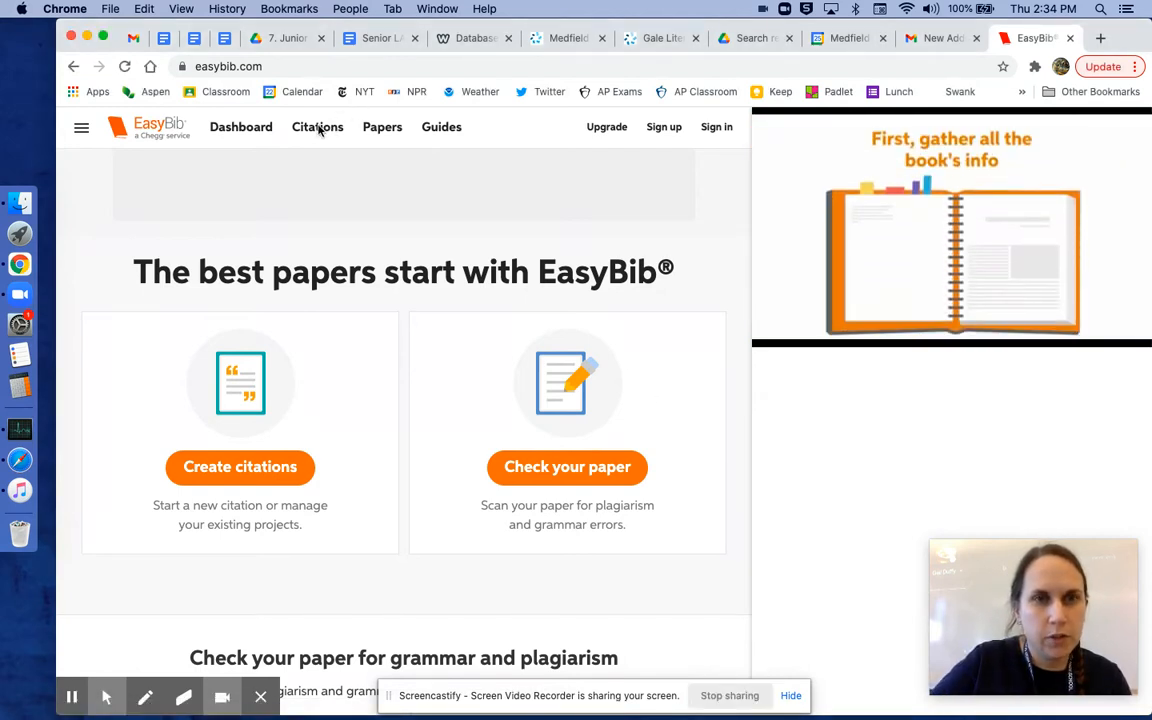
left_click(315, 134)
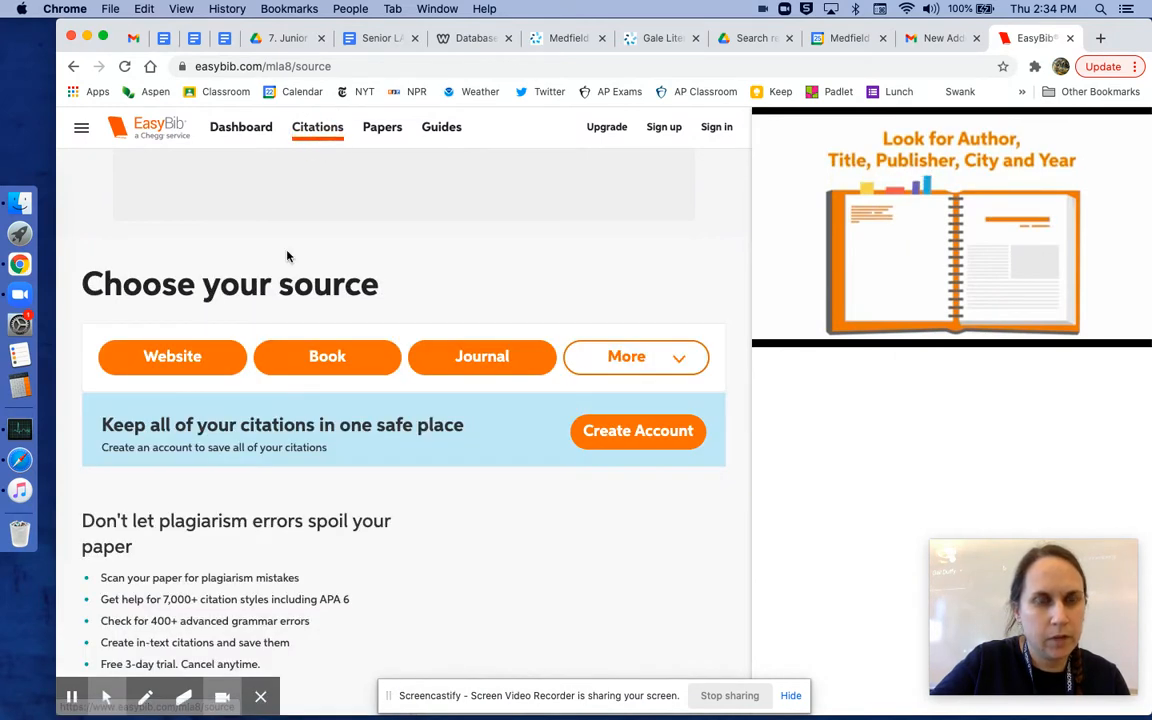
left_click(308, 360)
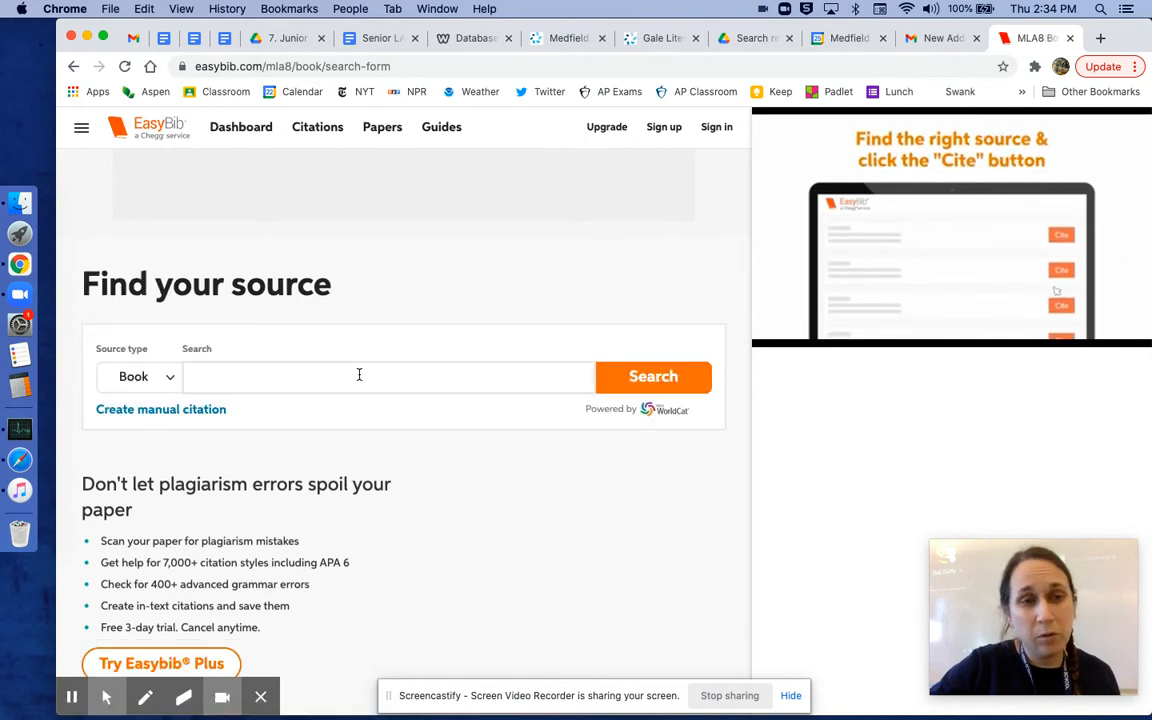
left_click(359, 374)
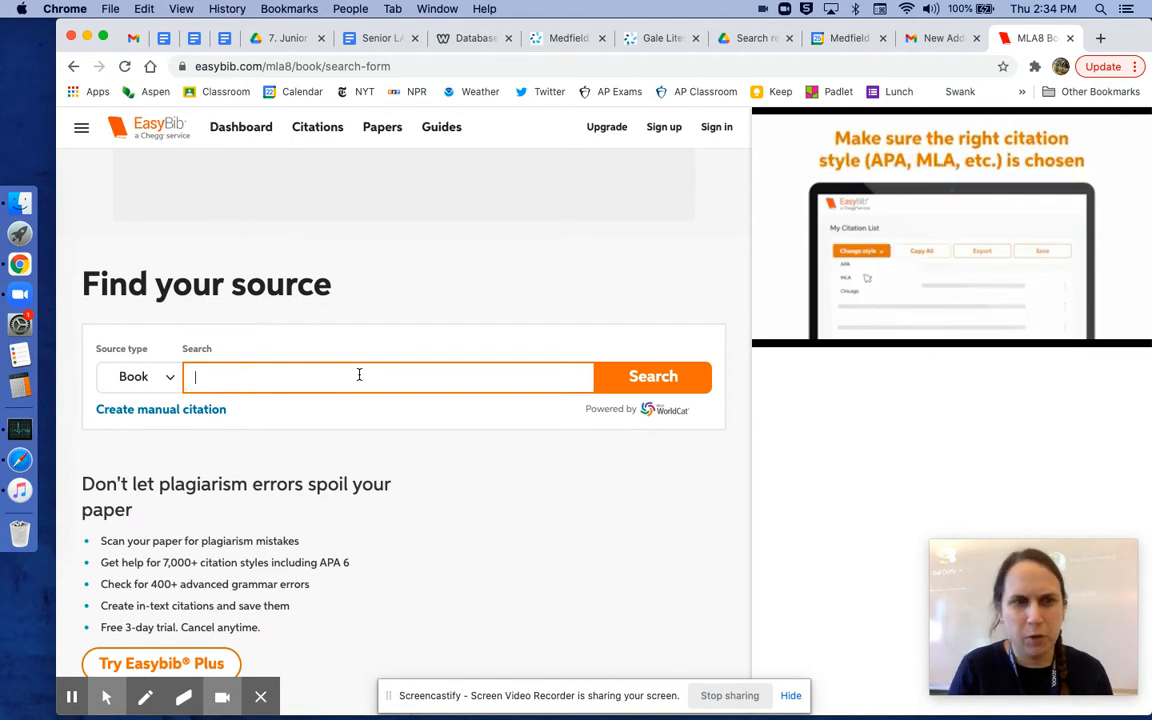
left_click(199, 409)
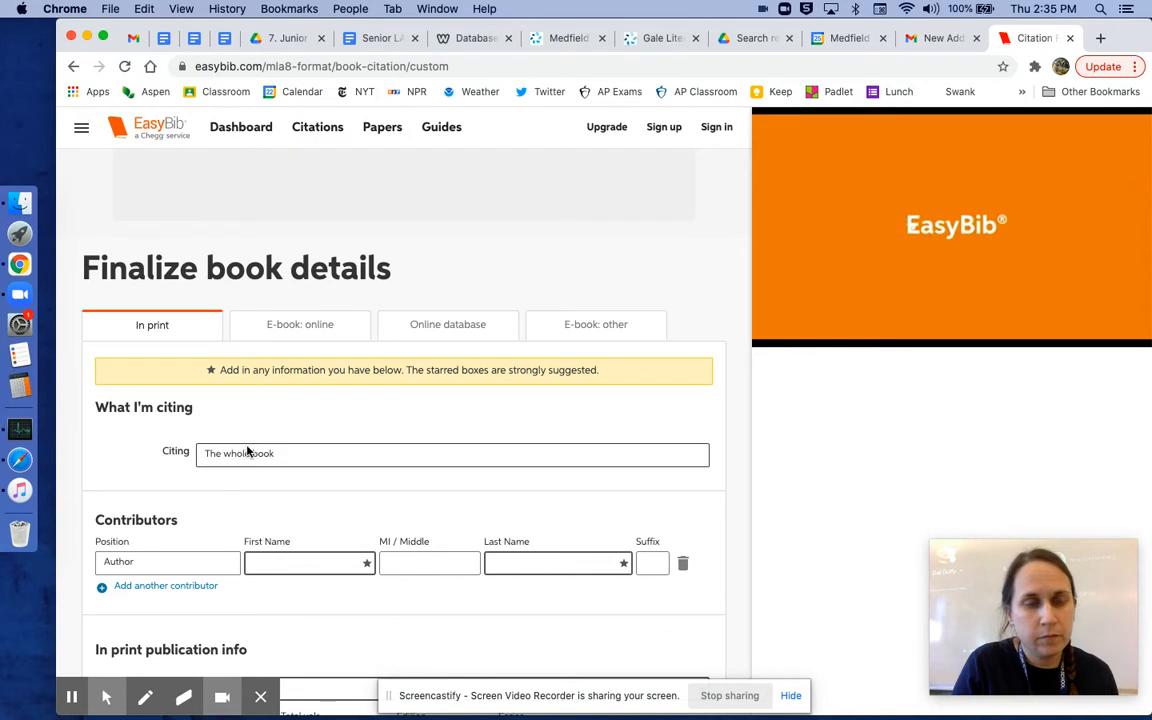
Step: Enter the book's author as first name Lorraine and last name Hansberry
left_click(254, 455)
left_click(254, 455)
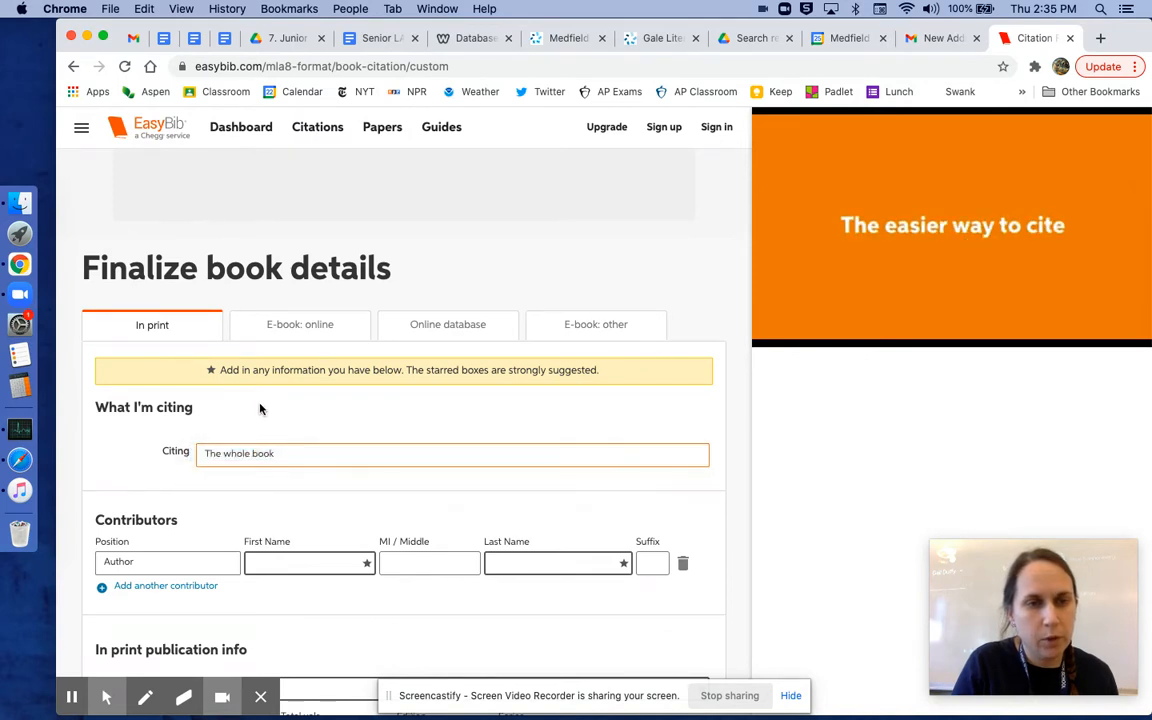
scroll(260, 408, "down", 1)
scroll(260, 408, "down", 5)
left_click(293, 369)
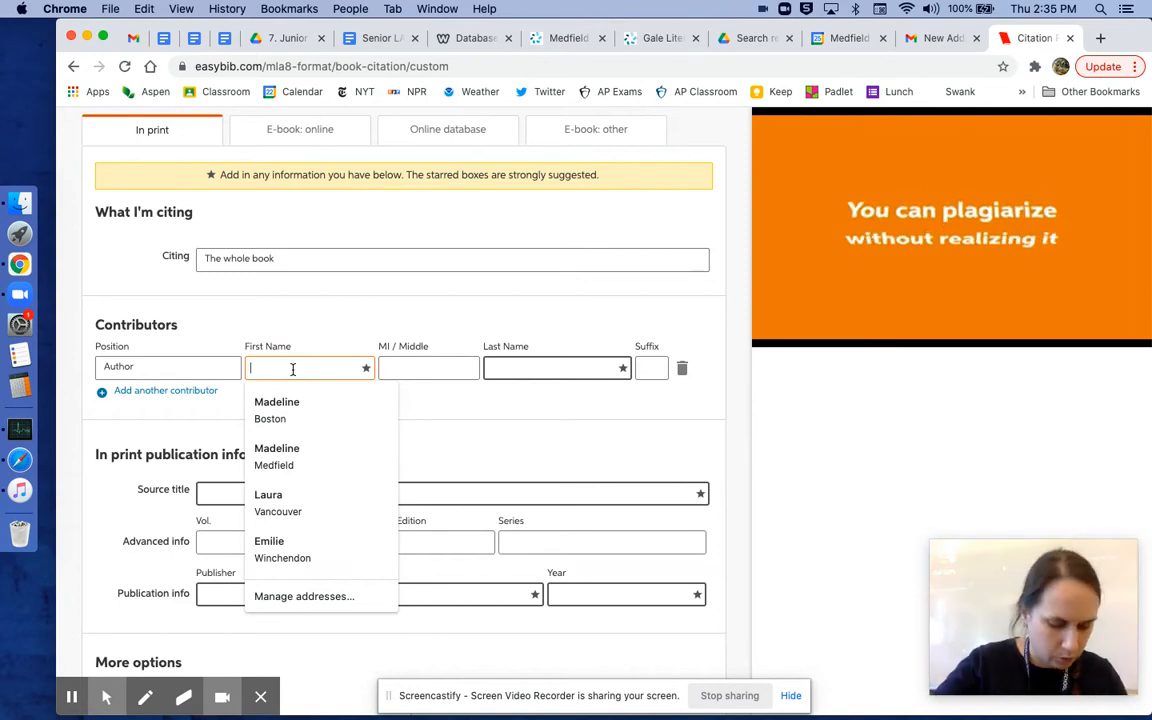
type("Lorraine")
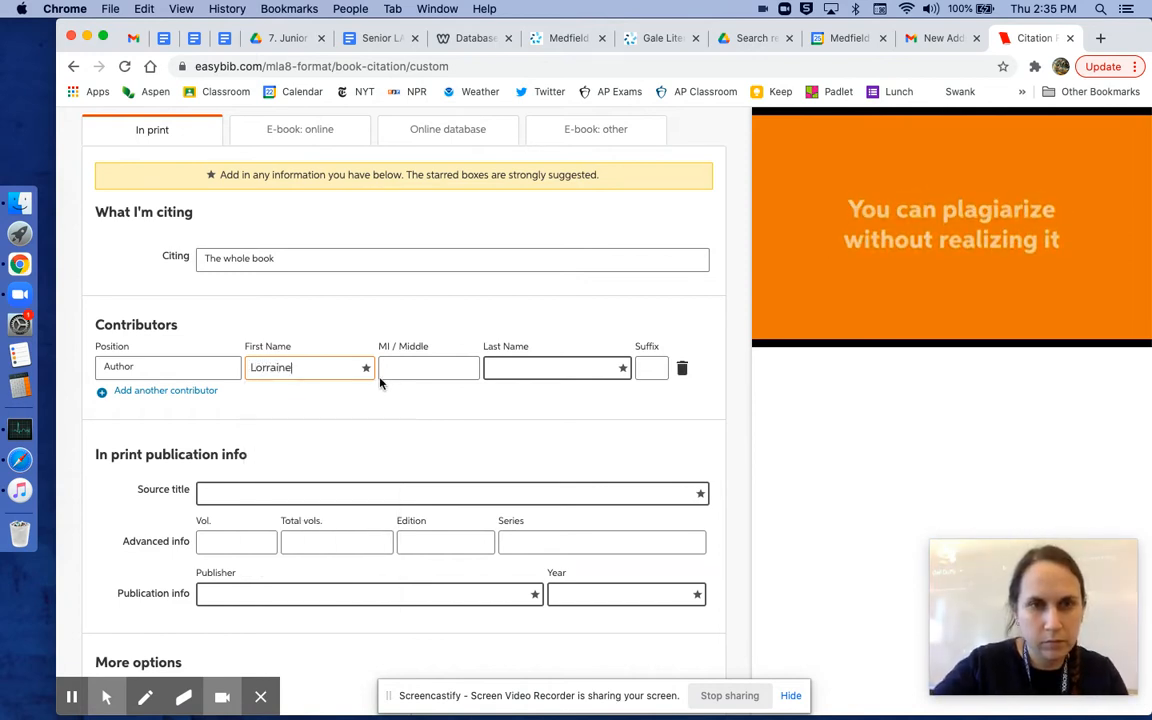
left_click(518, 368)
type("Hansbe")
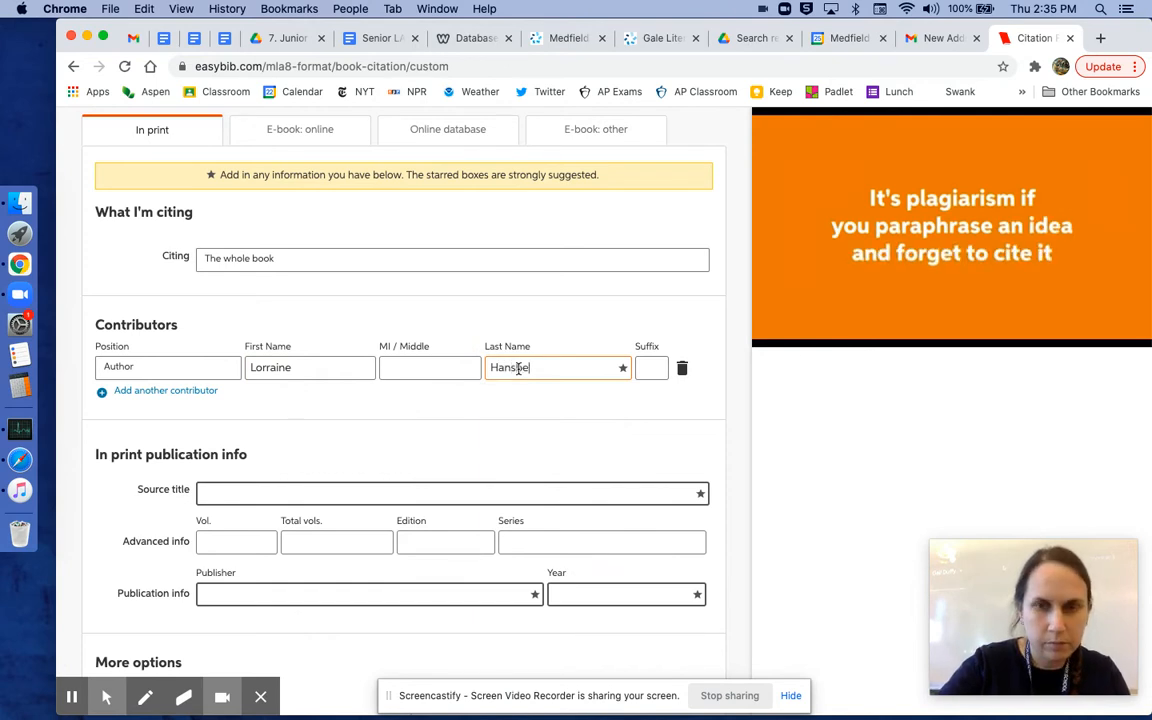
type("rry")
Step: Enter the source title A Raisin in the Sun
left_click(263, 492)
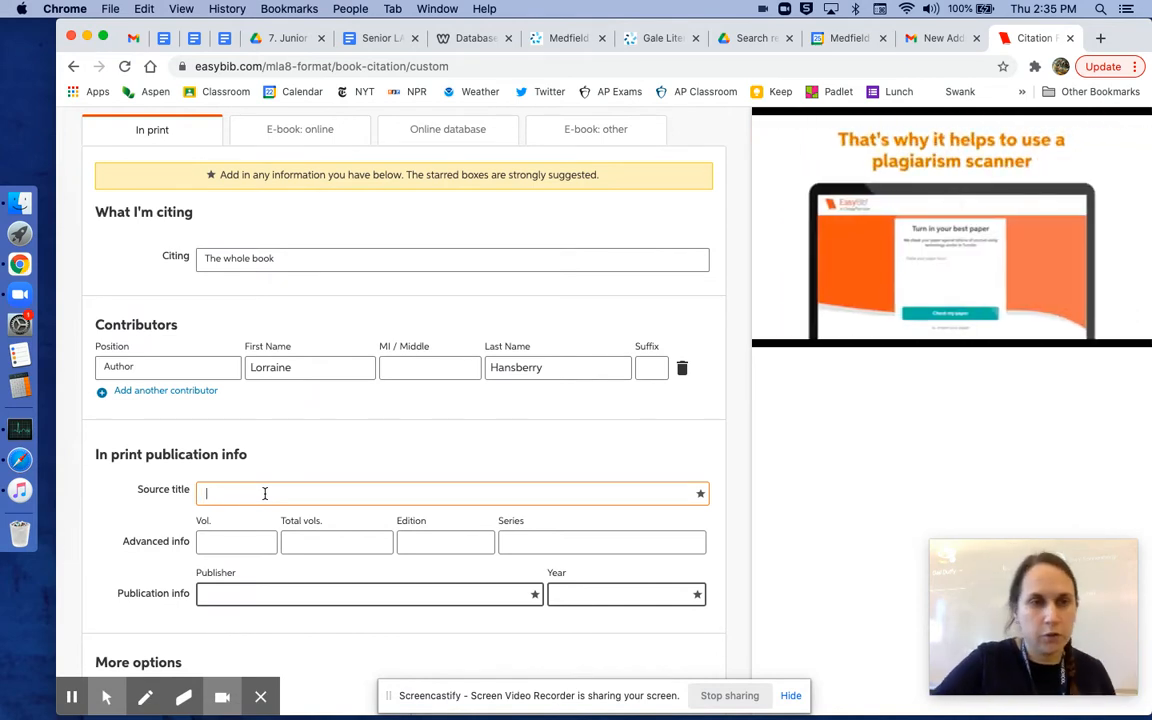
type("A Raisin in the Sun")
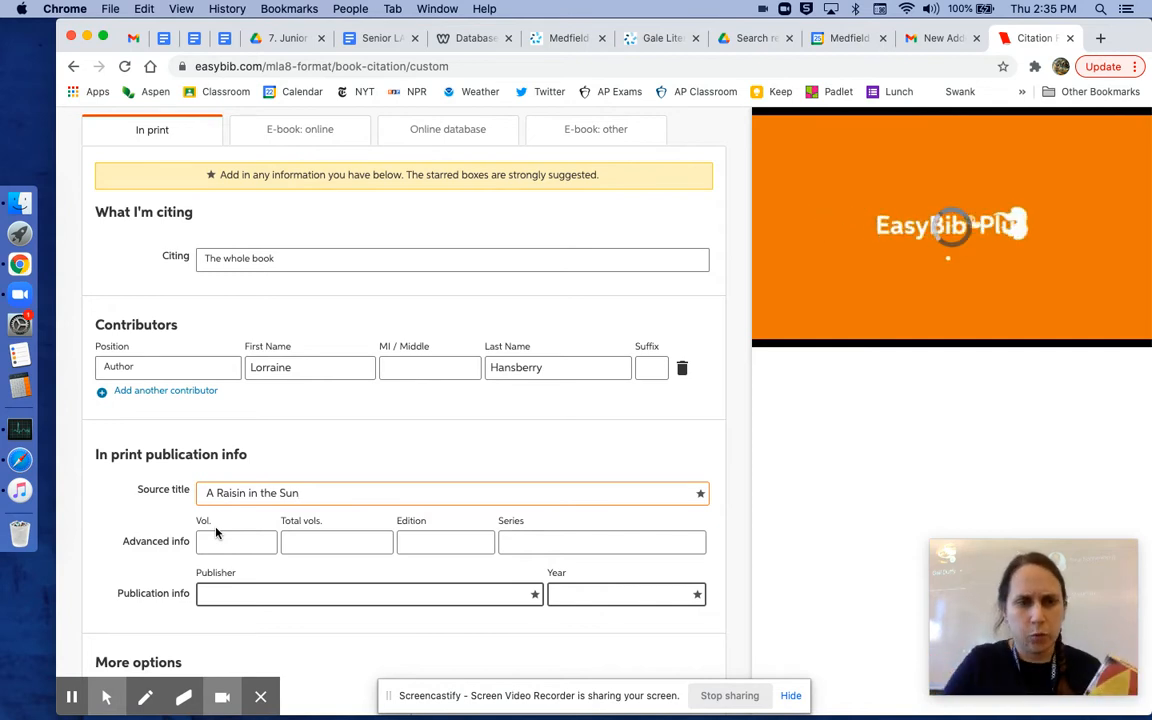
Step: Enter the publisher Vintage Books and the publication year 1994
scroll(231, 585, "down", 1)
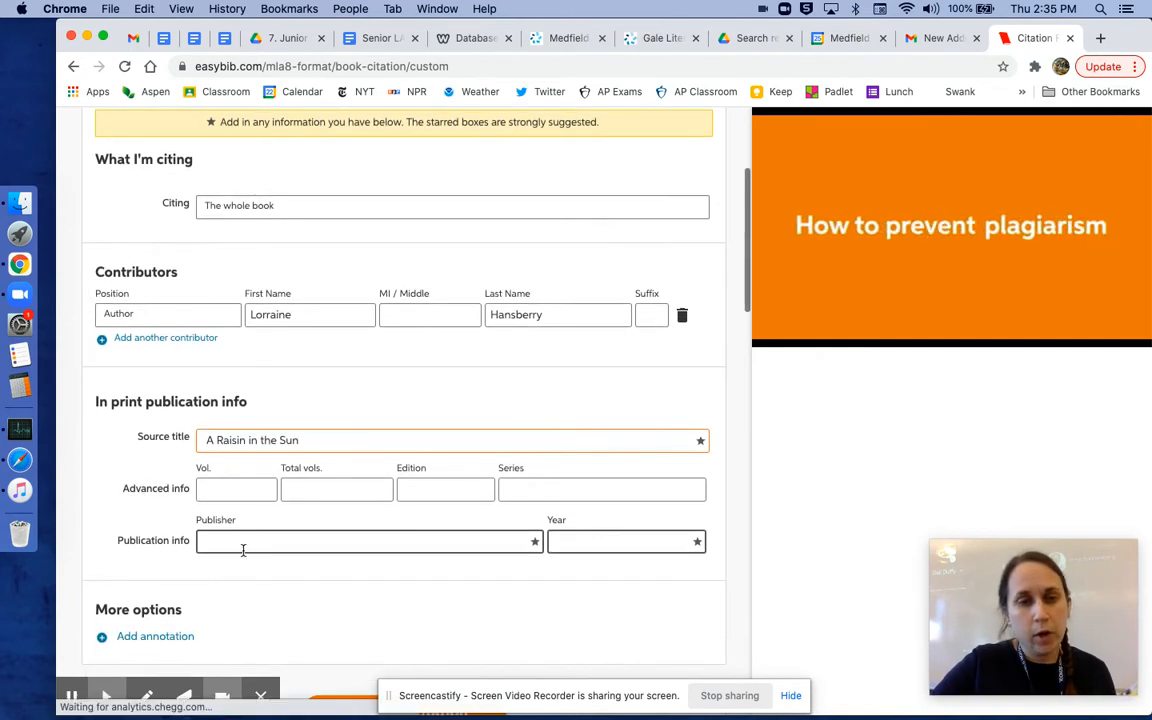
left_click(248, 545)
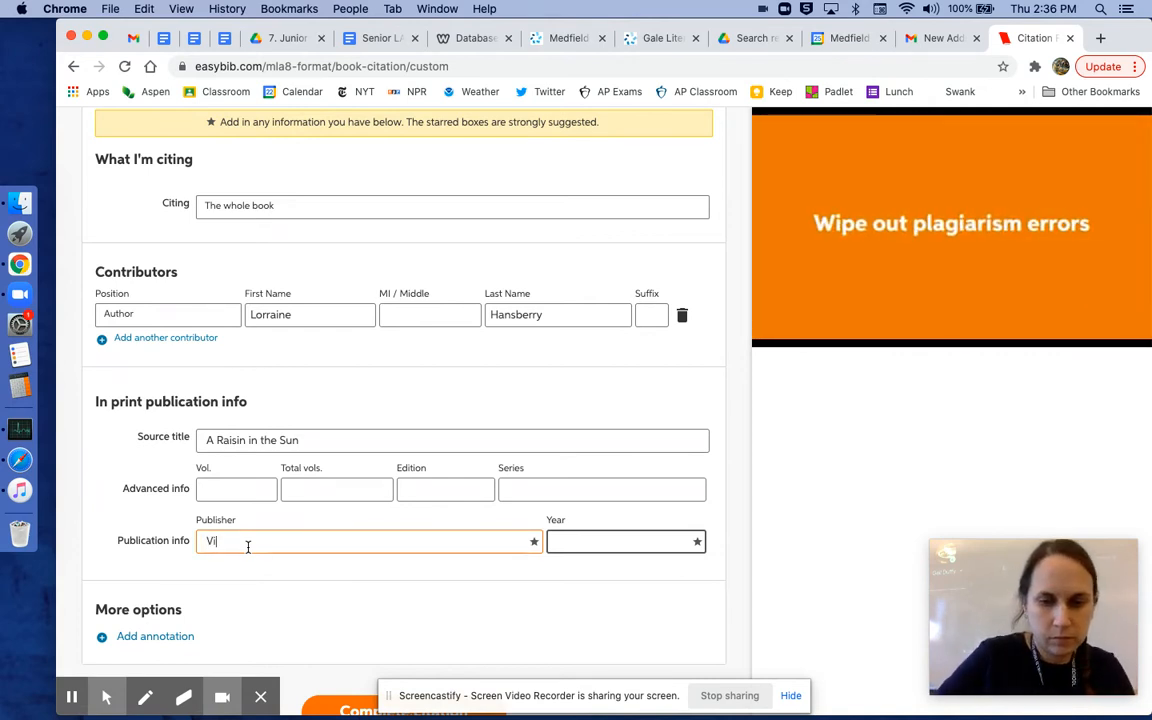
type("ooks")
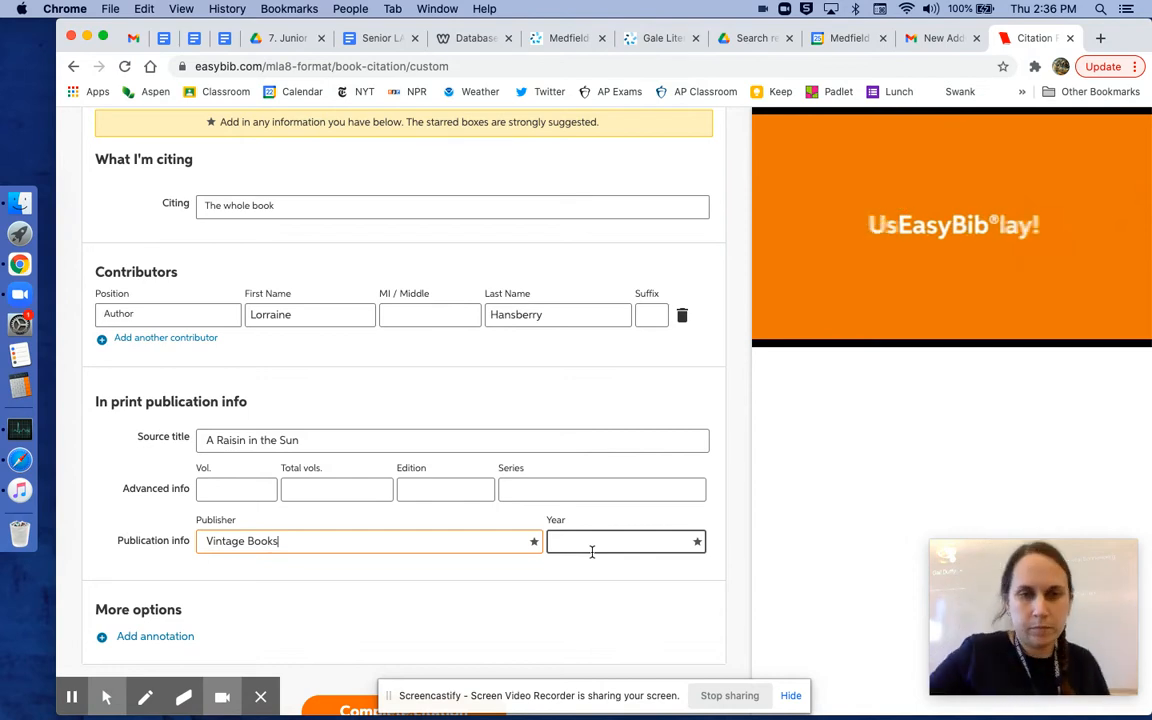
left_click(601, 541)
type("1994")
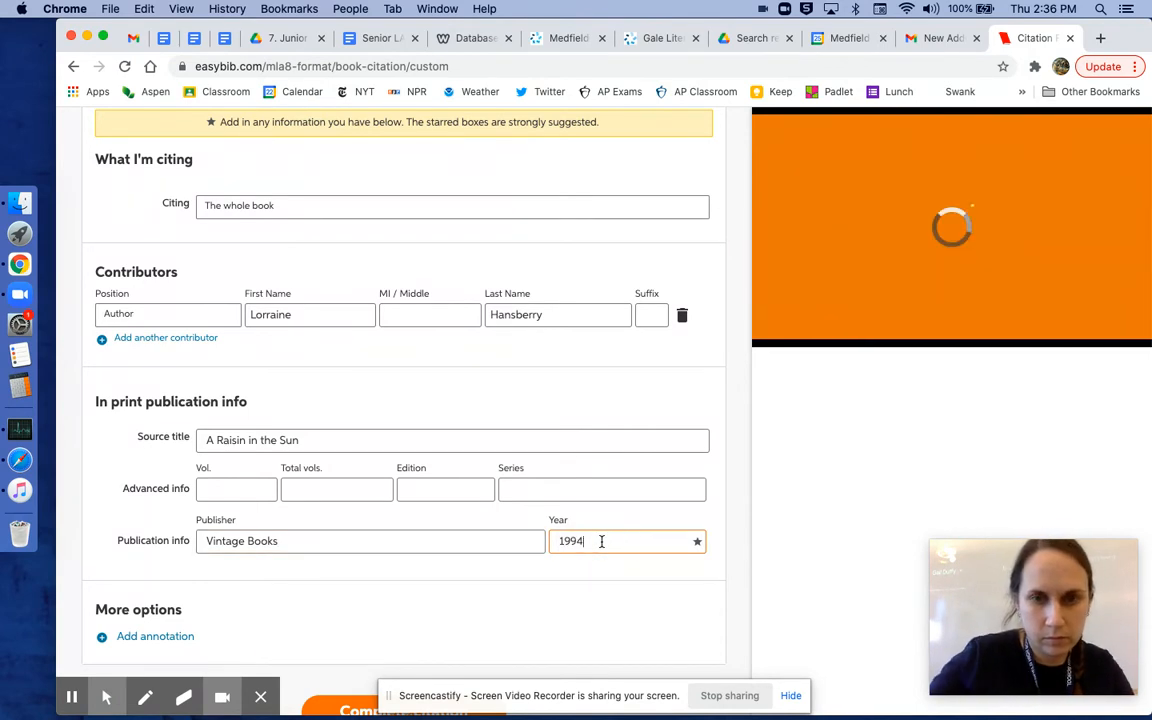
Step: Complete the citation and return to the citation list
scroll(470, 512, "up", 3)
scroll(471, 512, "down", 5)
left_click(463, 398)
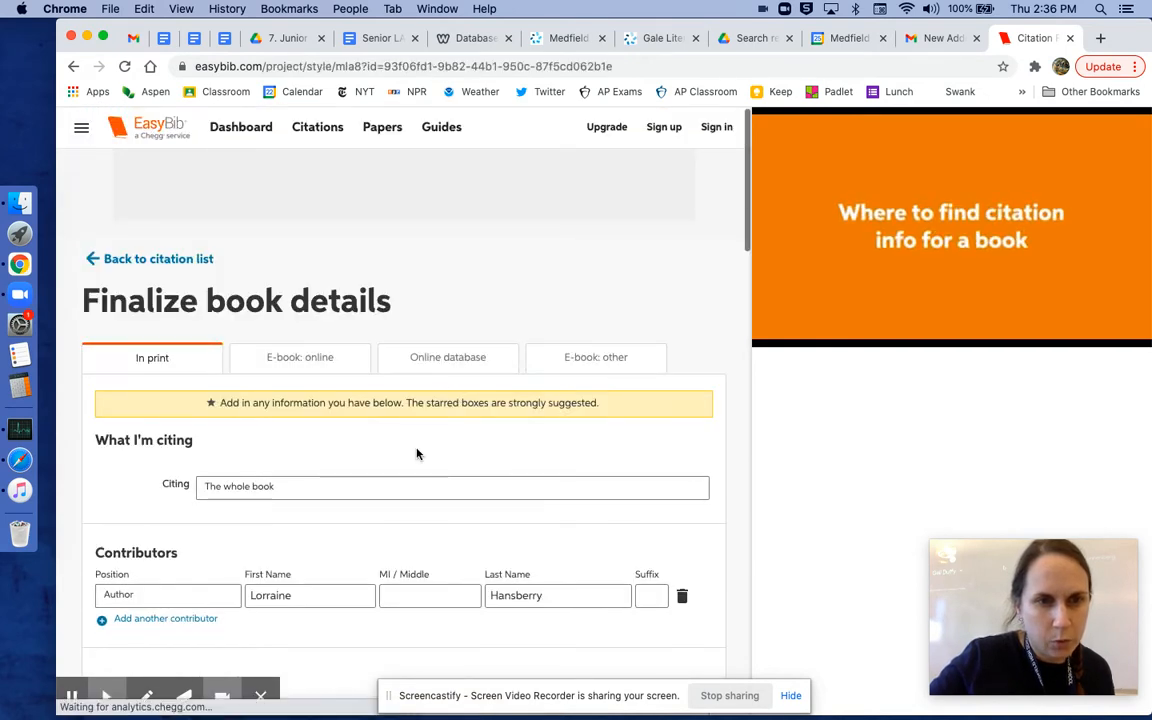
scroll(416, 449, "down", 6)
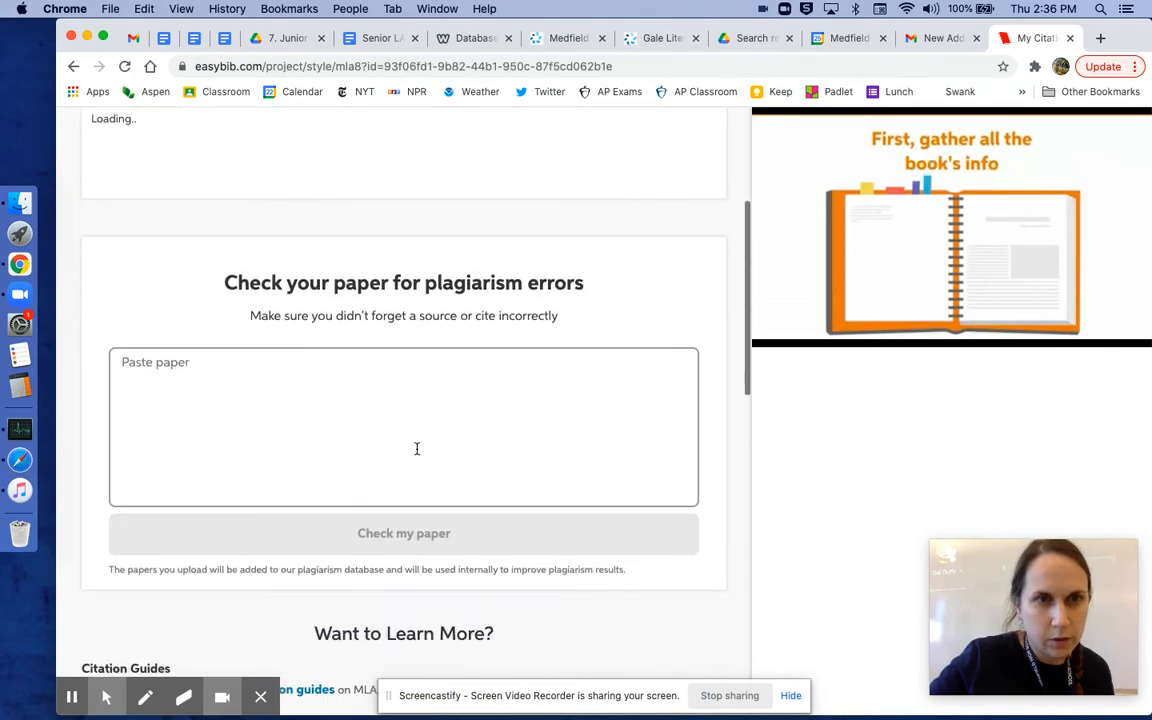
scroll(417, 454, "up", 8)
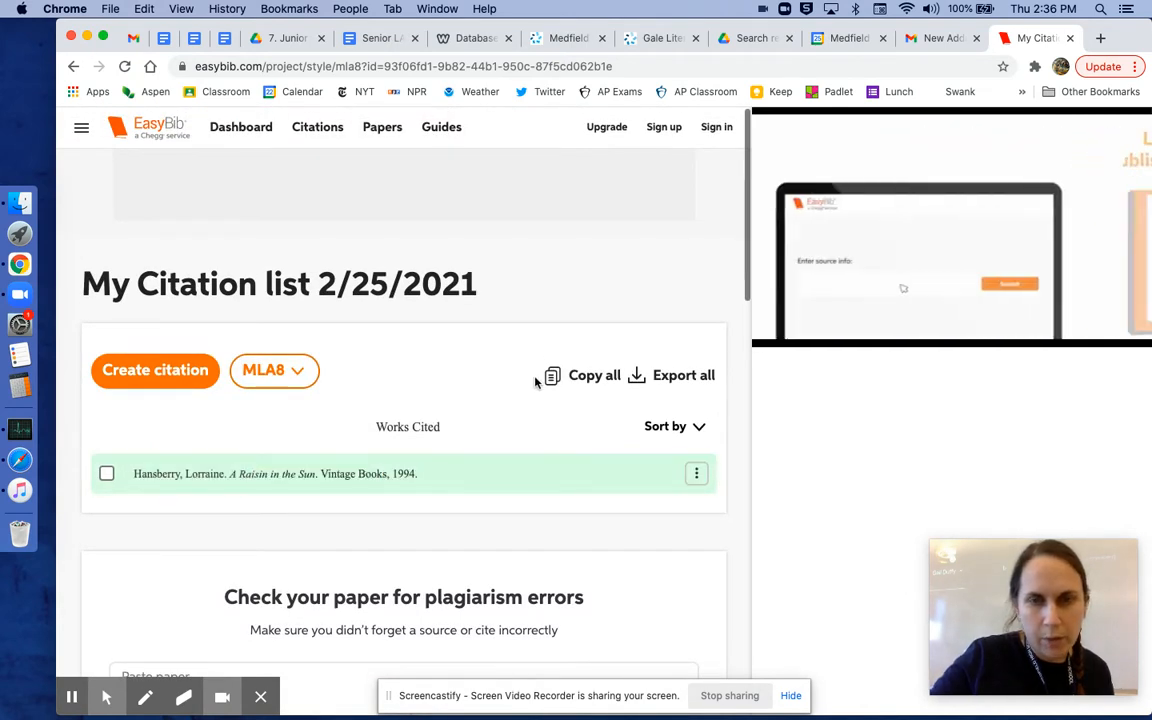
Step: Copy the Hansberry citation from the citation list, closing the plagiarism-check prompts
left_click(590, 380)
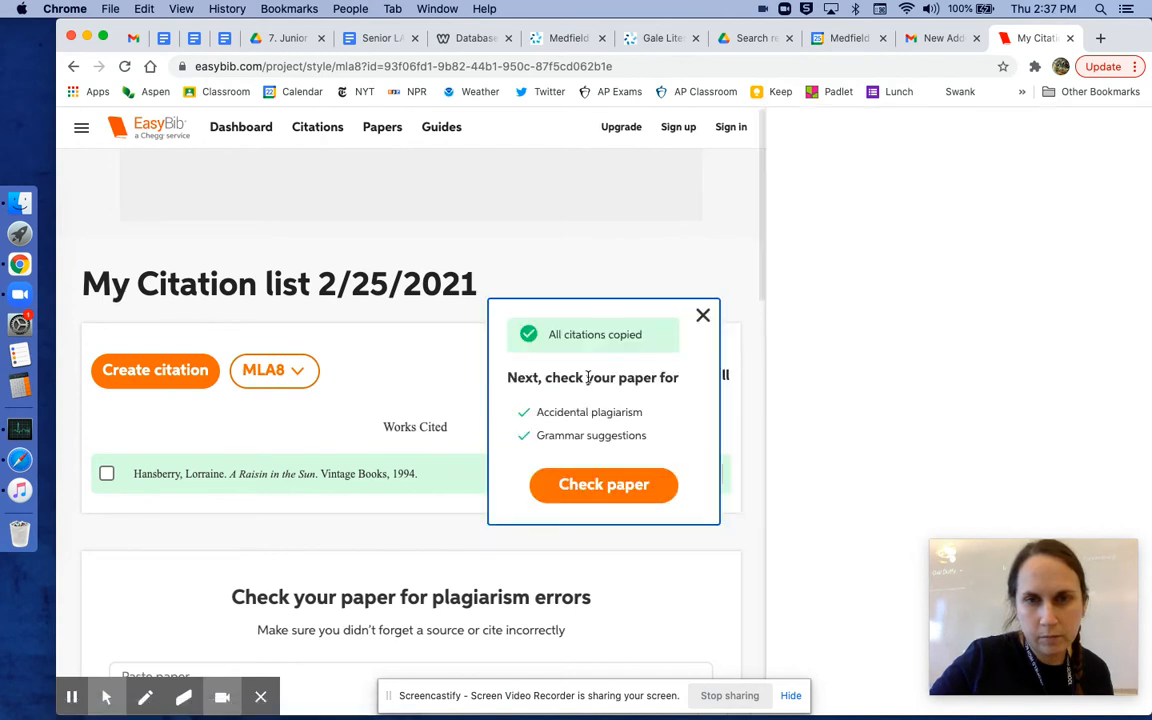
left_click(702, 317)
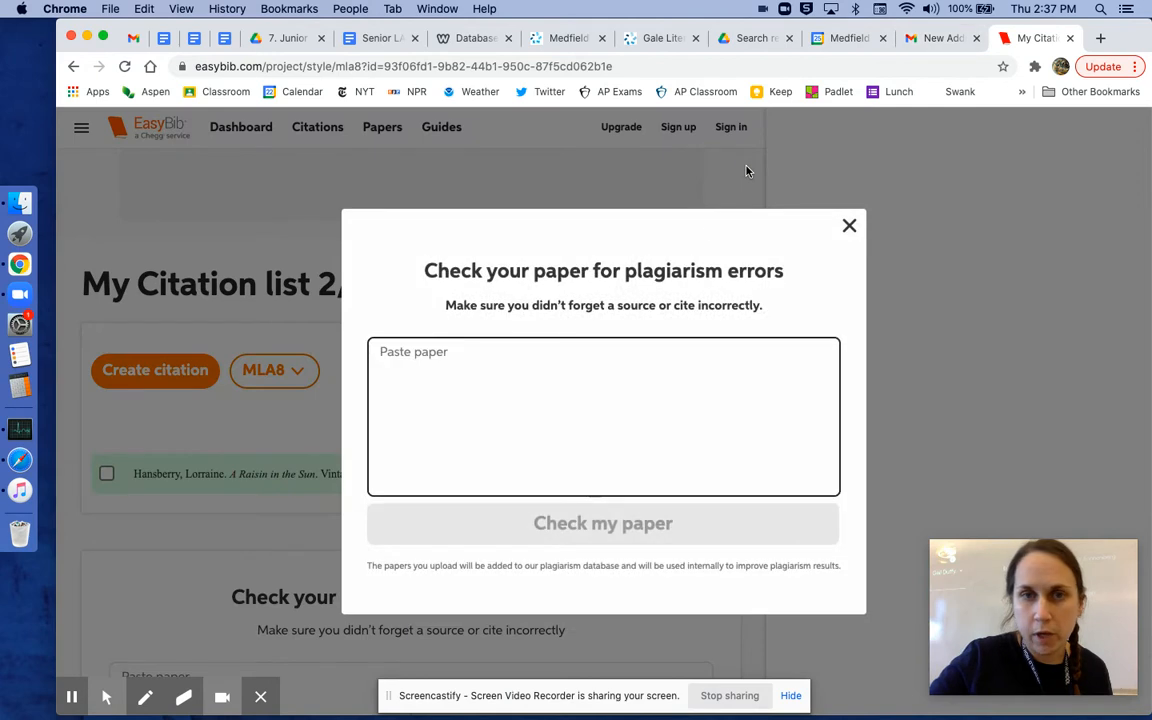
left_click(849, 226)
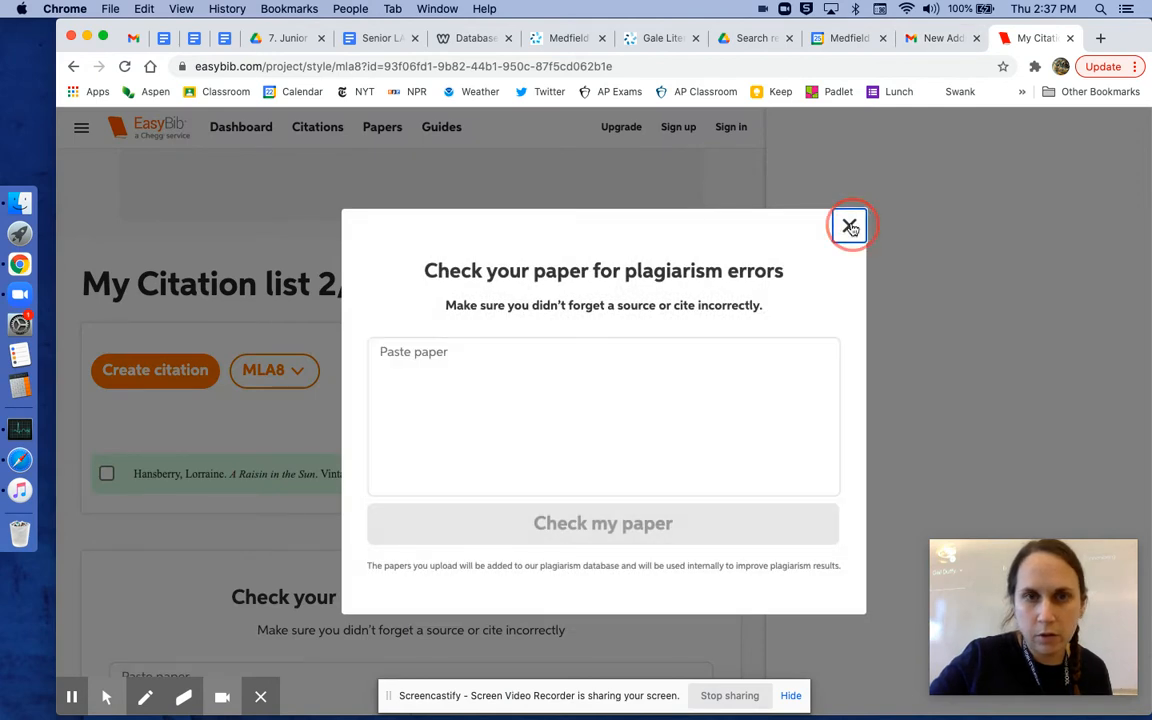
left_click(345, 478)
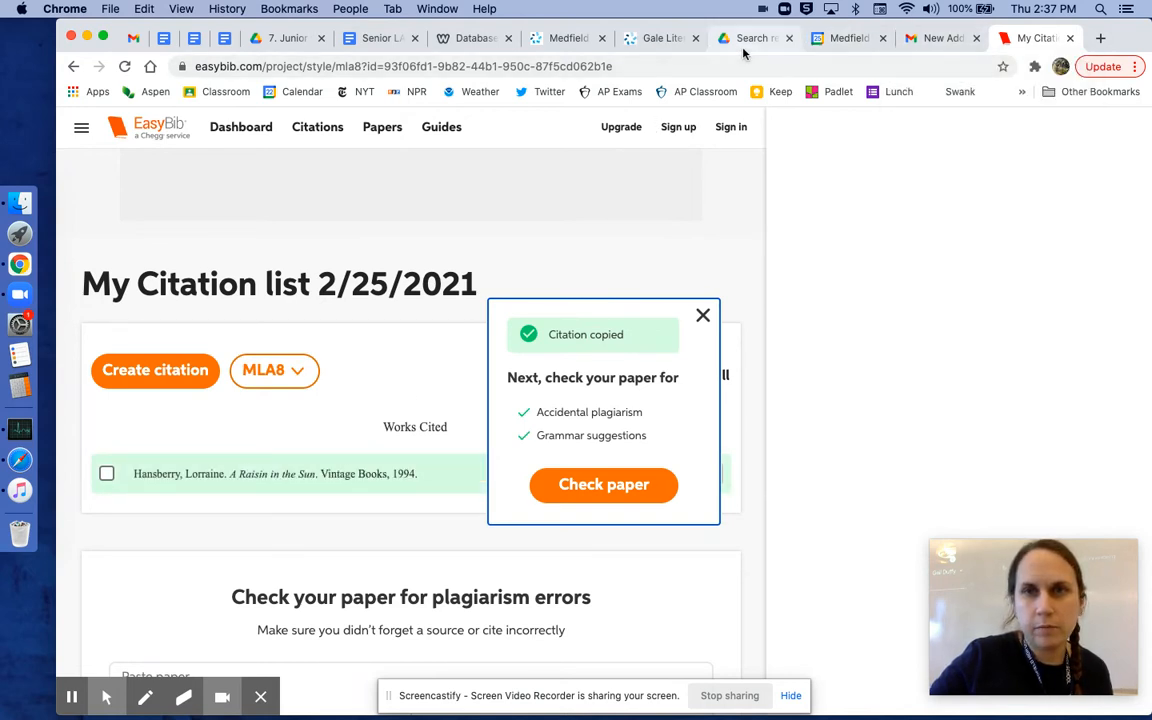
Step: Switch to the untitled Google Docs document
mouse_move(186, 712)
left_click(72, 698)
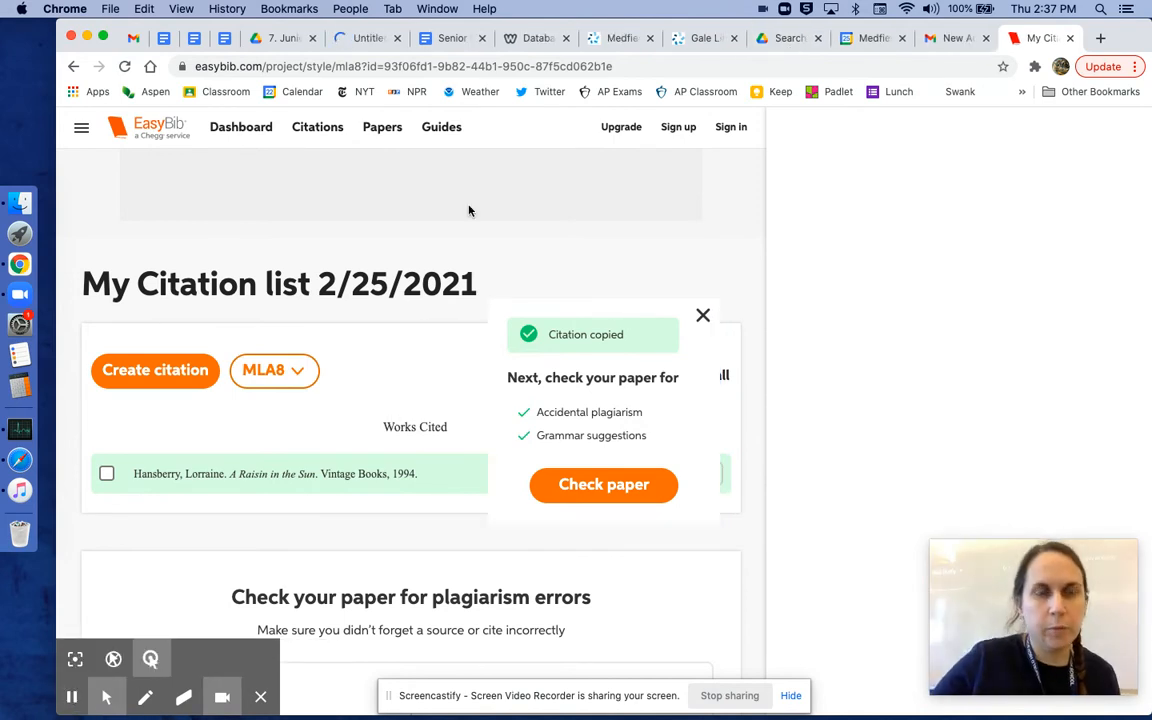
left_click(359, 38)
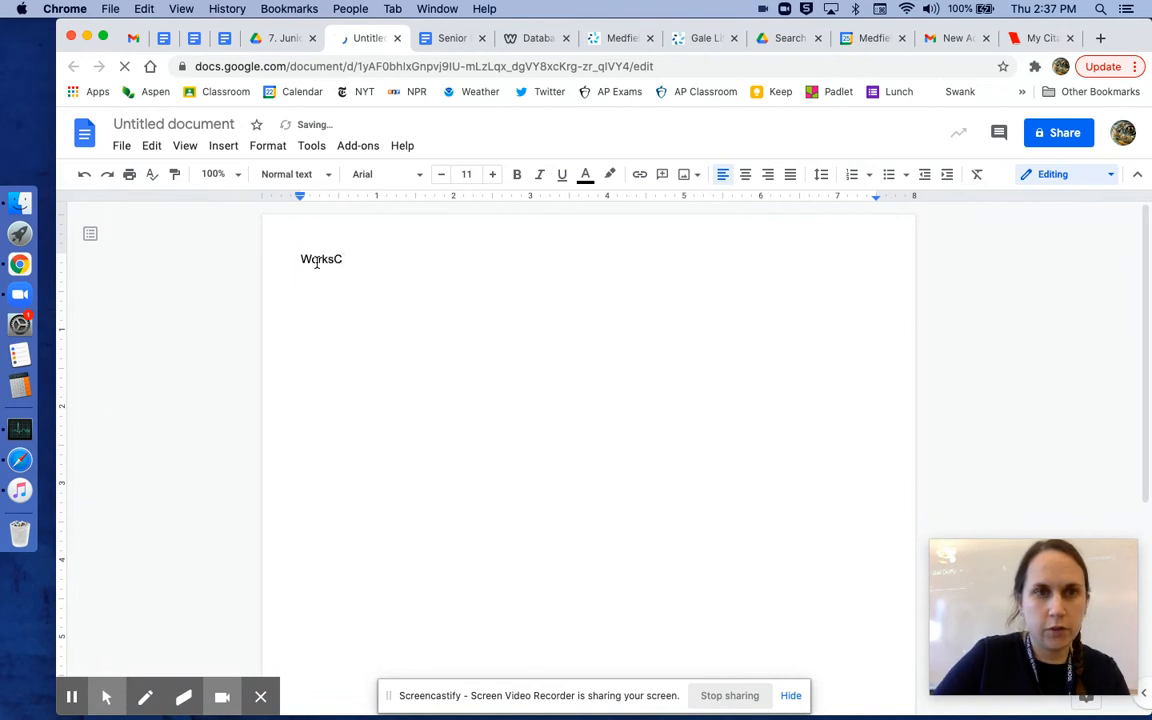
Step: Write the heading Works Cited and center it
key("BackSpace")
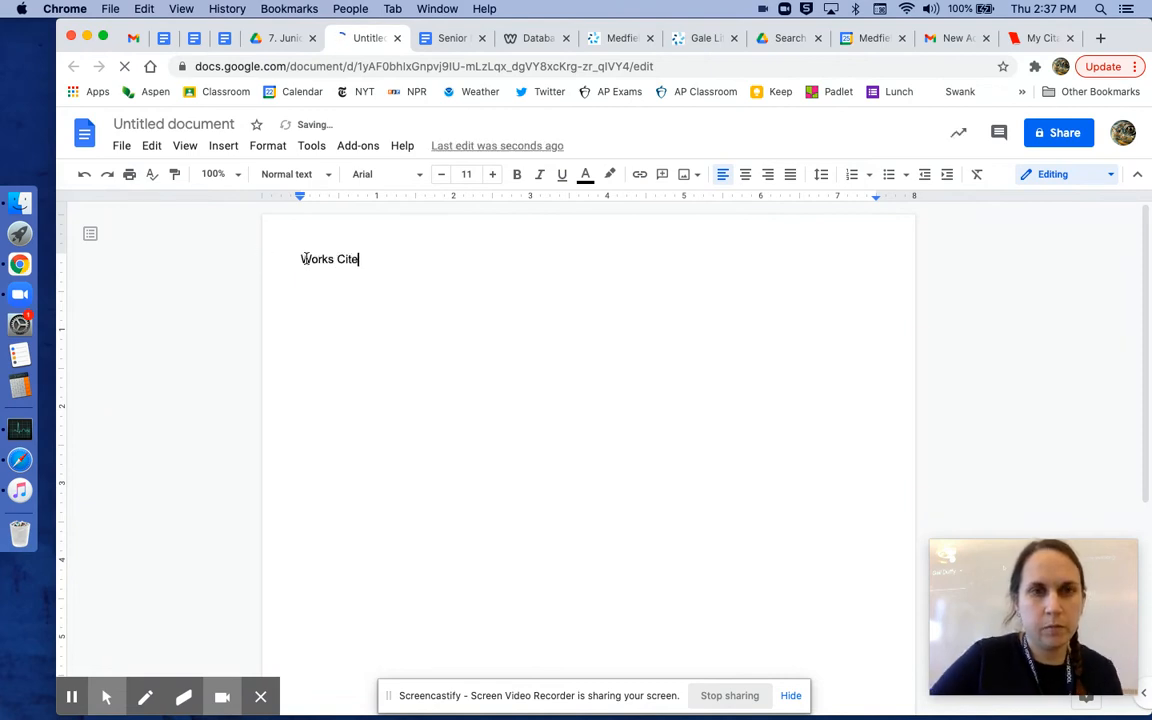
triple_click(408, 266)
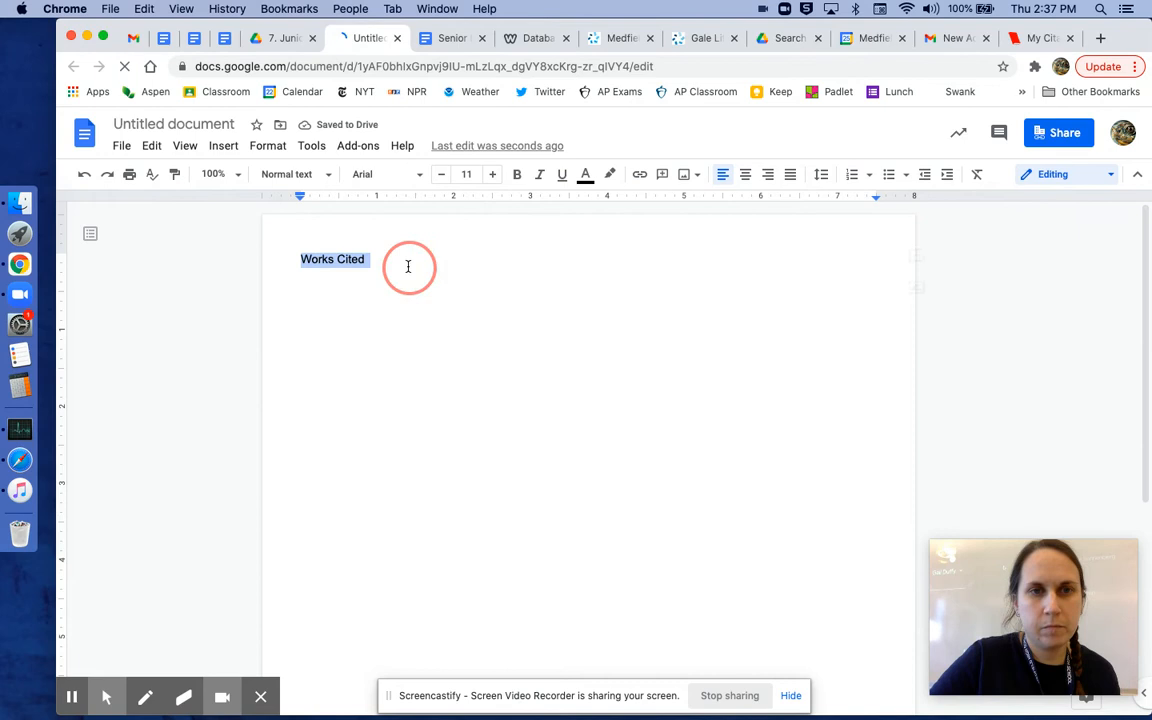
left_click(746, 175)
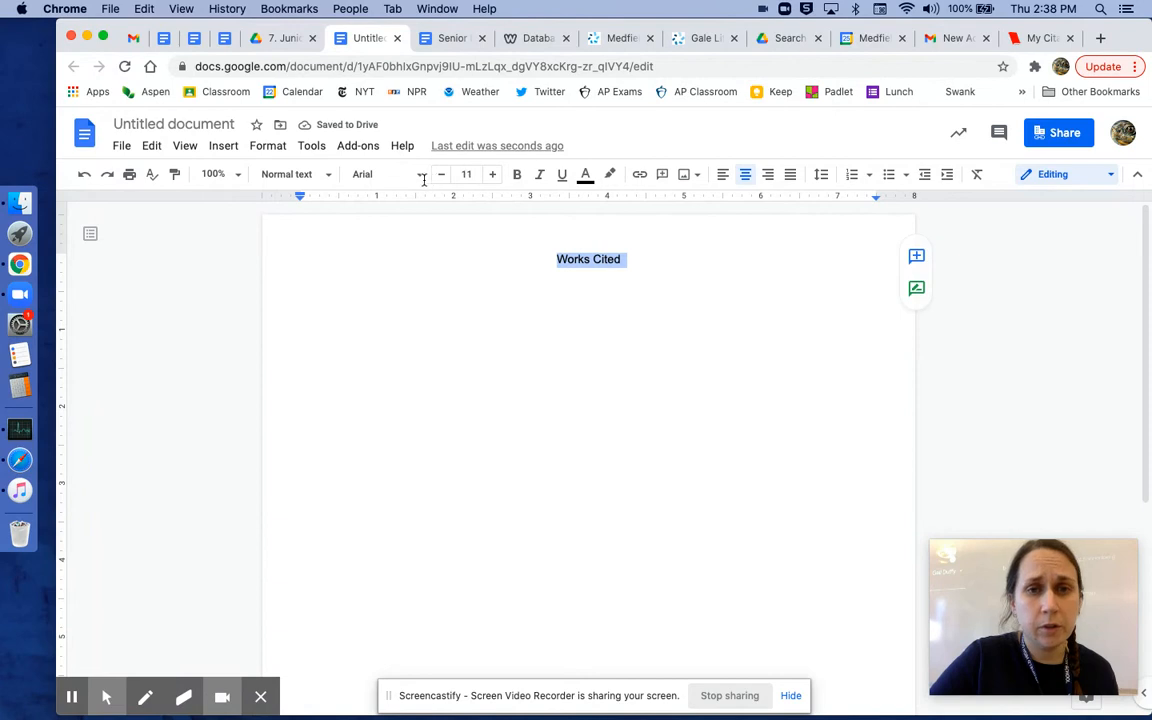
Step: Set the heading's font to Times New Roman at size 12
left_click(385, 174)
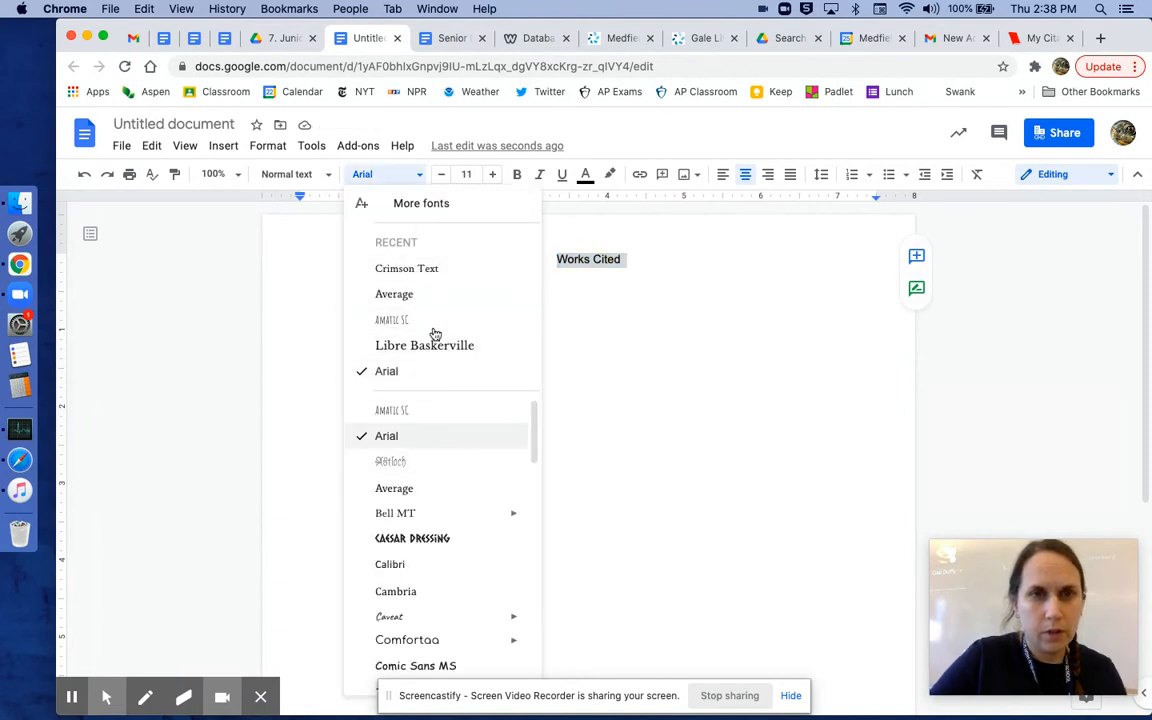
scroll(450, 468, "down", 5)
scroll(450, 468, "down", 12)
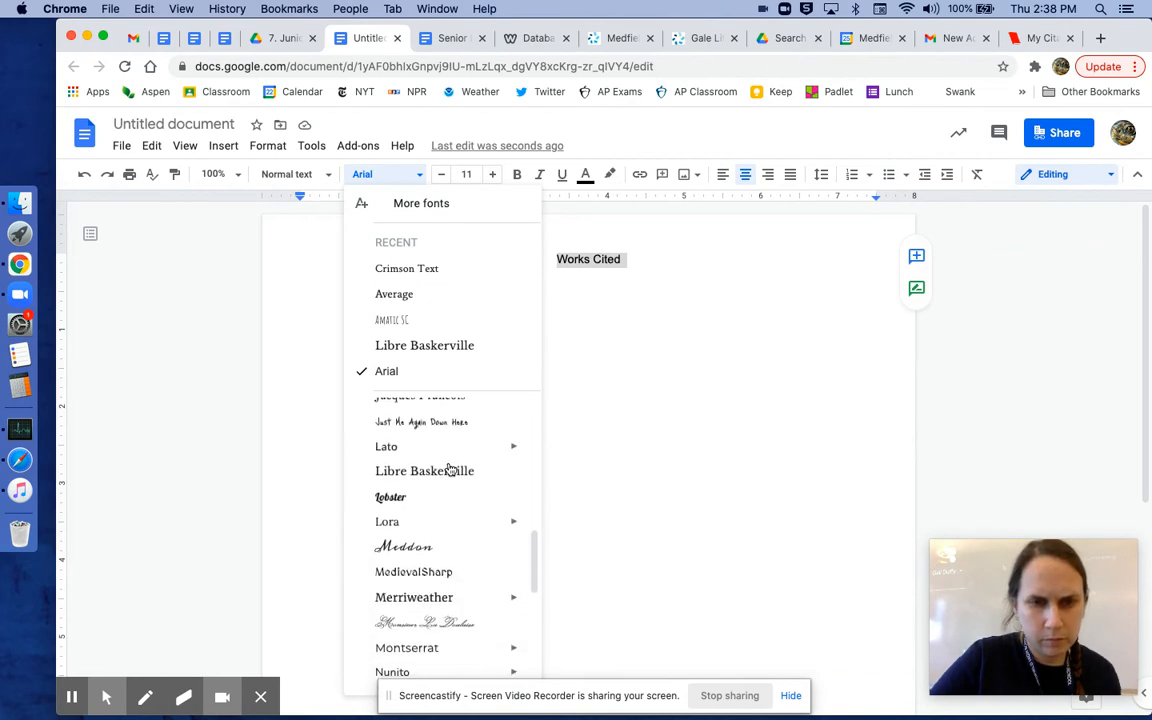
scroll(450, 470, "down", 5)
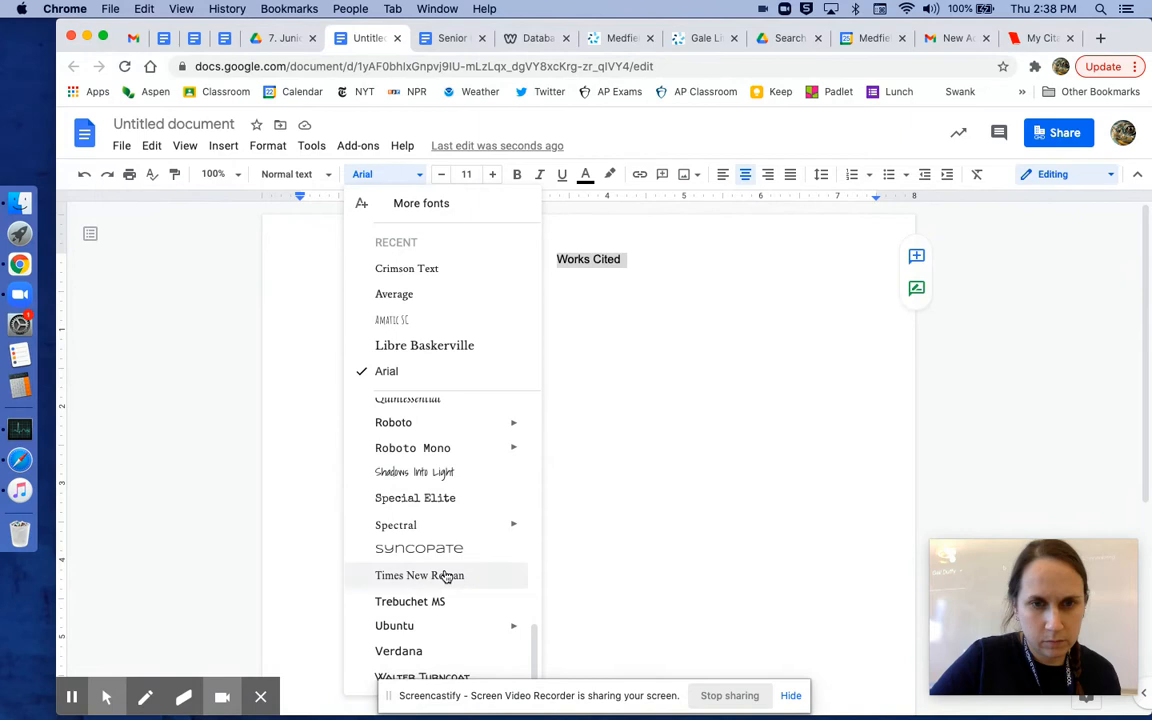
left_click(446, 576)
left_click(493, 174)
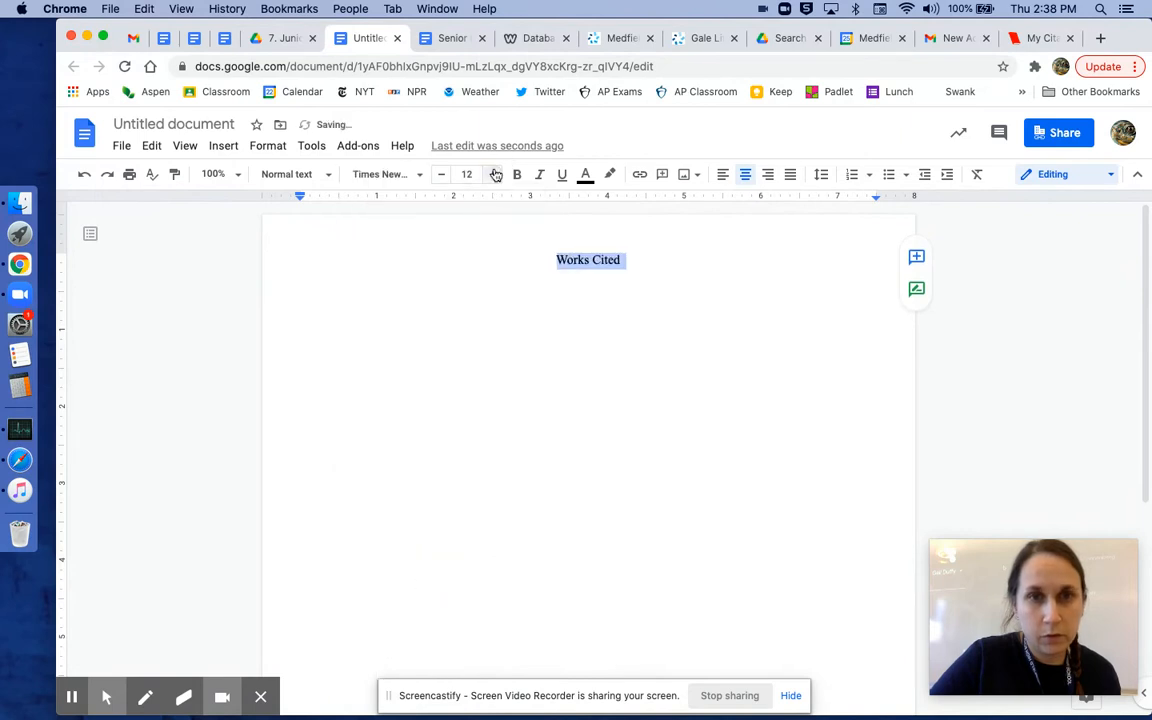
Step: Start a new line below the heading and paste the copied citation
left_click(652, 259)
key("Return")
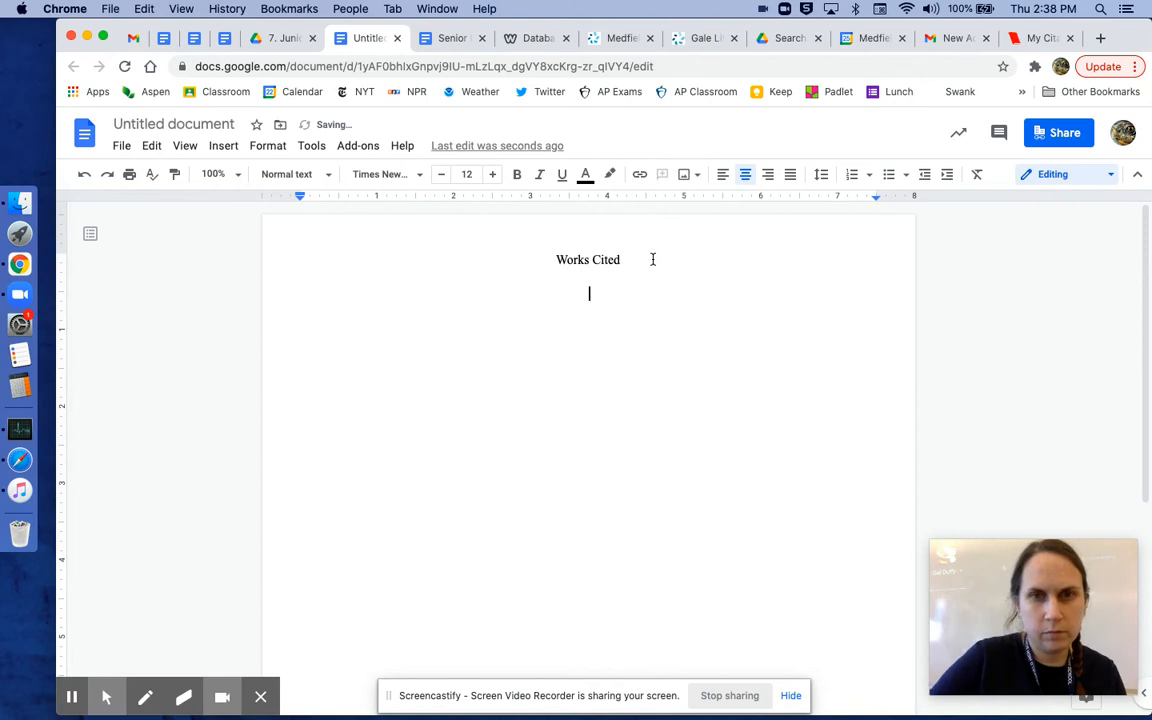
key("ctrl+v")
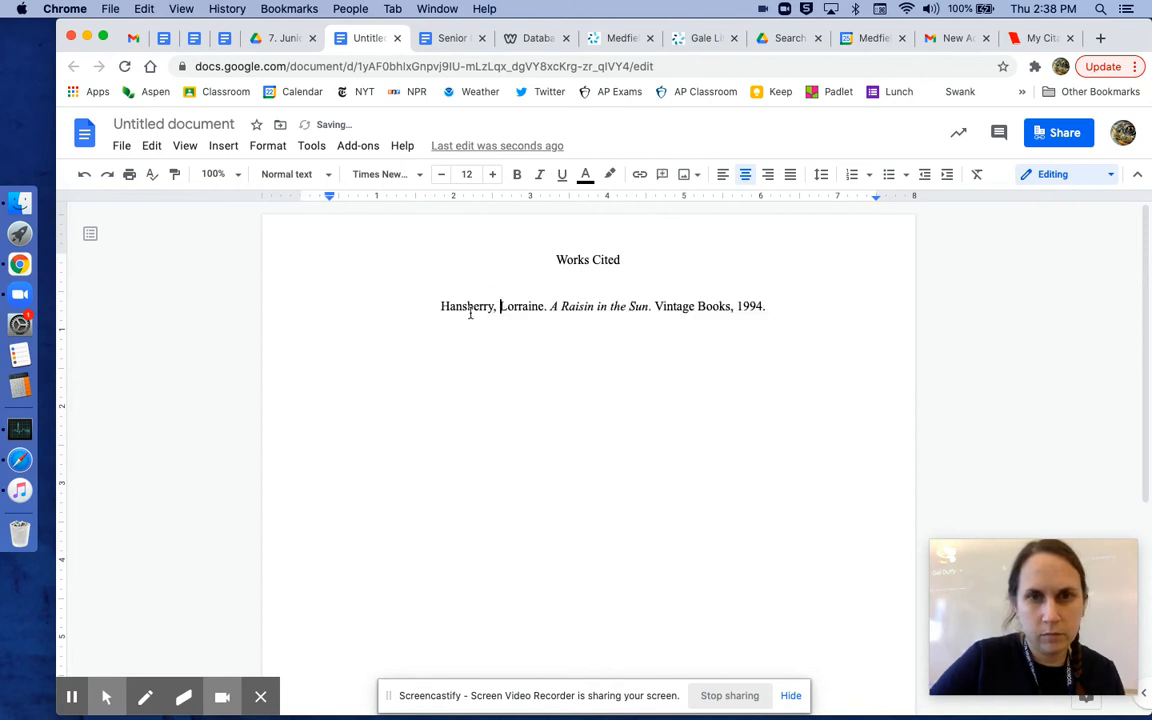
Step: Left-align the pasted citation line
left_click_drag(440, 306, 774, 306)
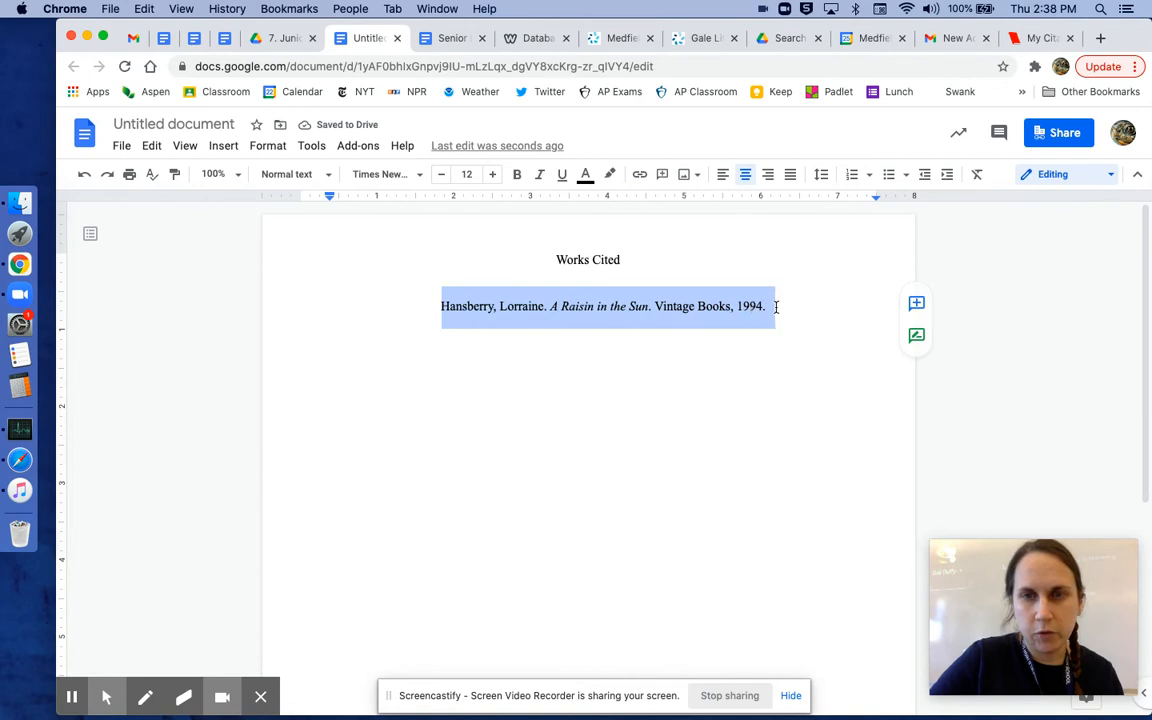
left_click(723, 180)
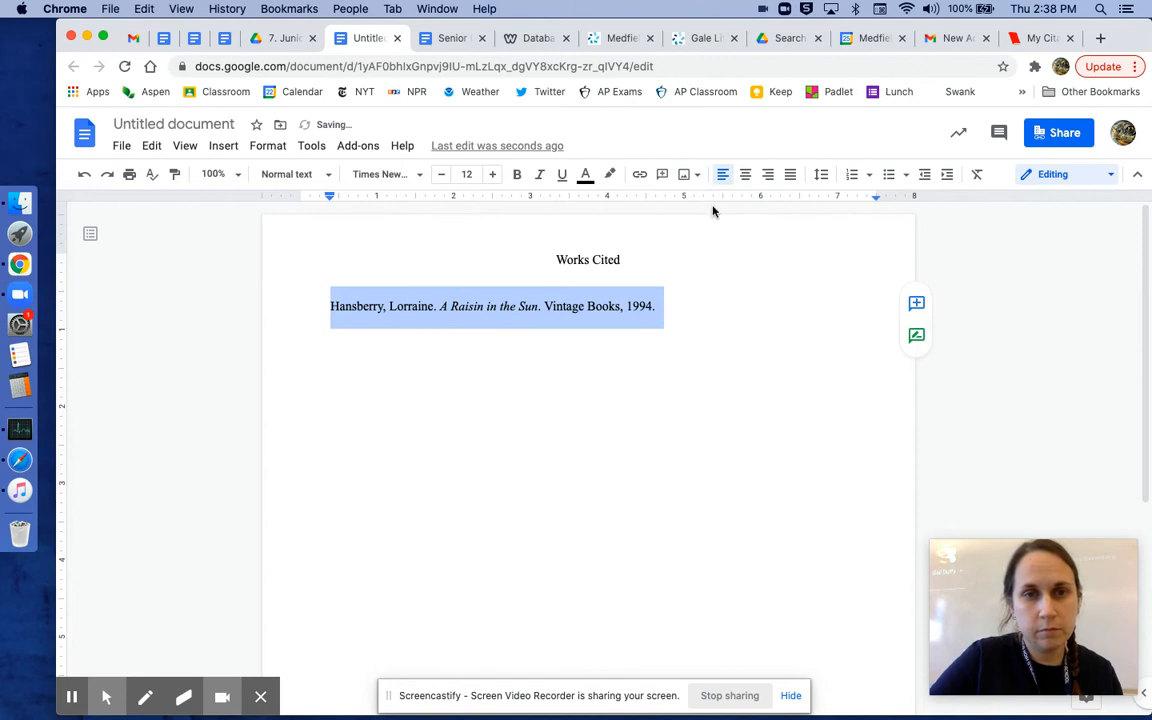
Step: Copy the MLA 8th Edition source citation from the Gale article page, up to Gale Literature Resource Center
left_click(686, 313)
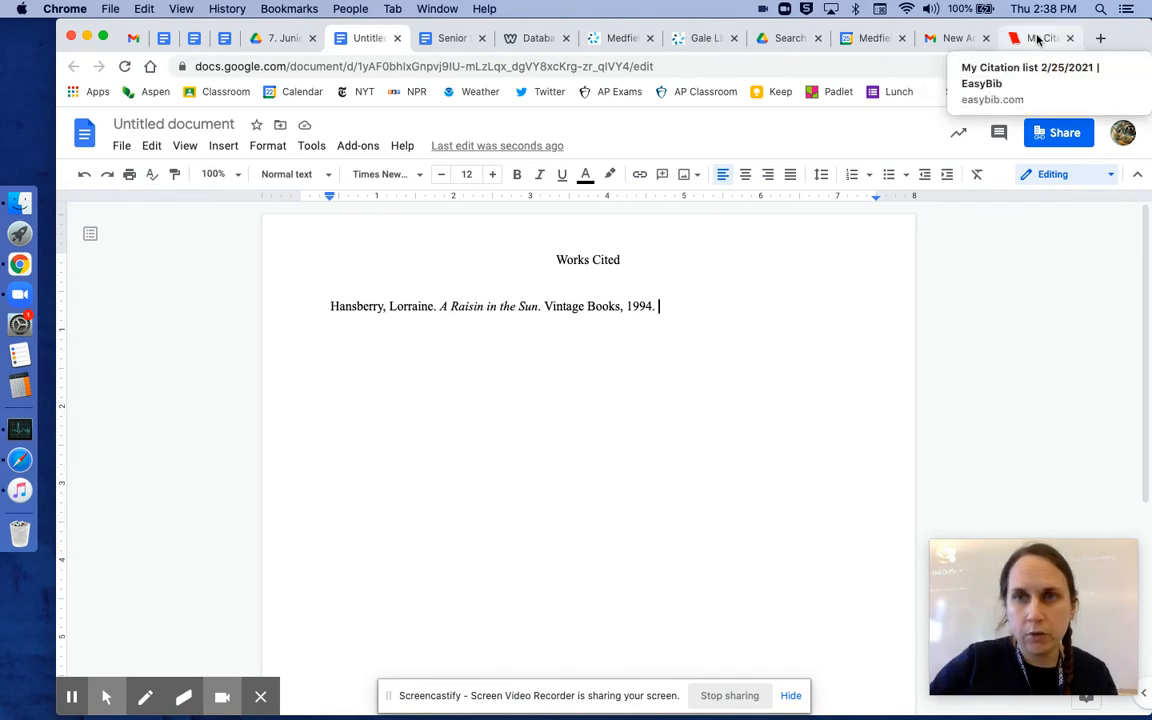
left_click(701, 40)
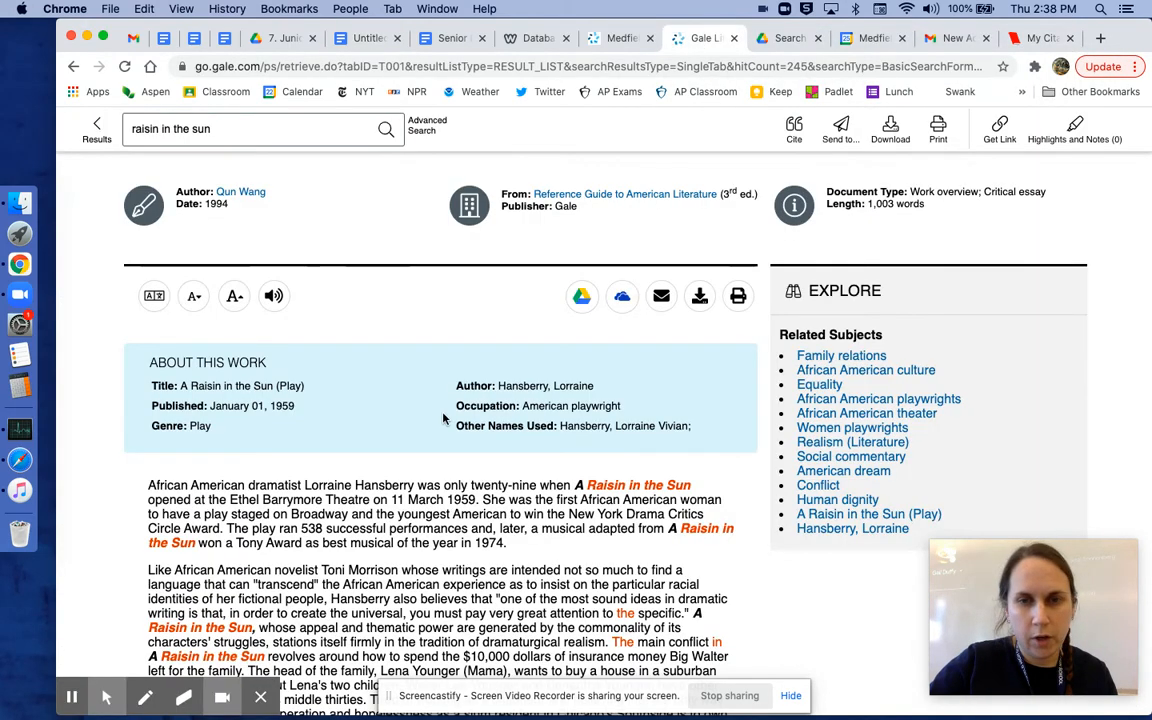
scroll(450, 400, "down", 10)
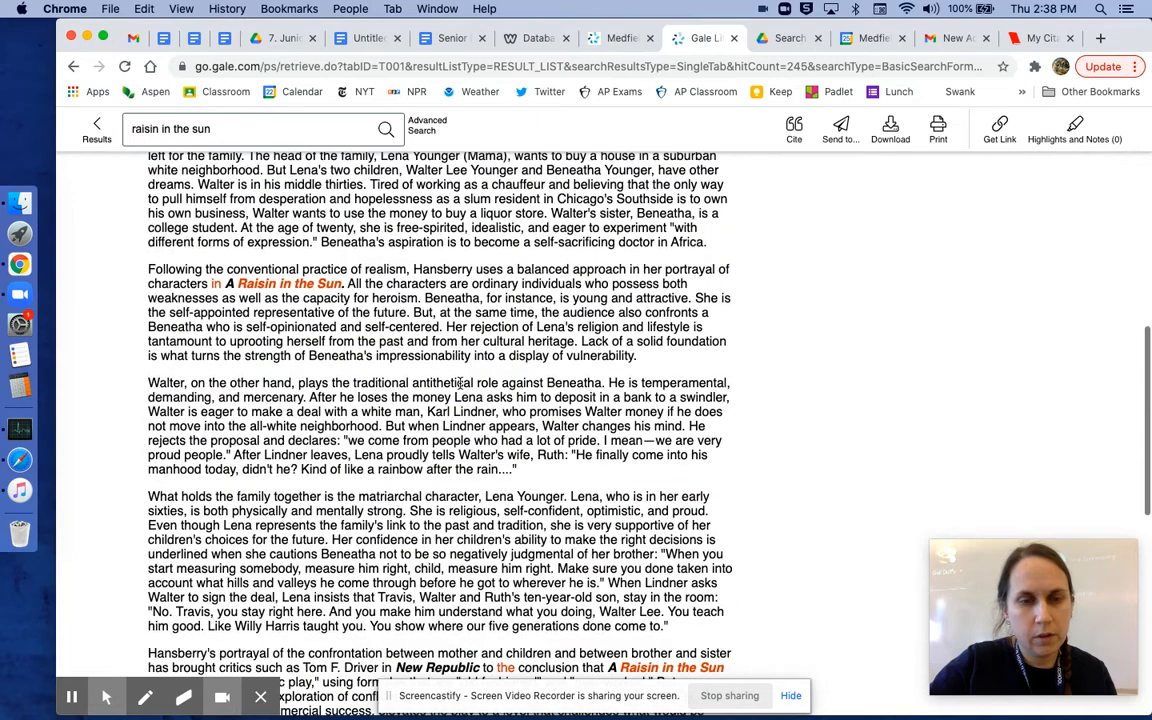
scroll(459, 383, "down", 5)
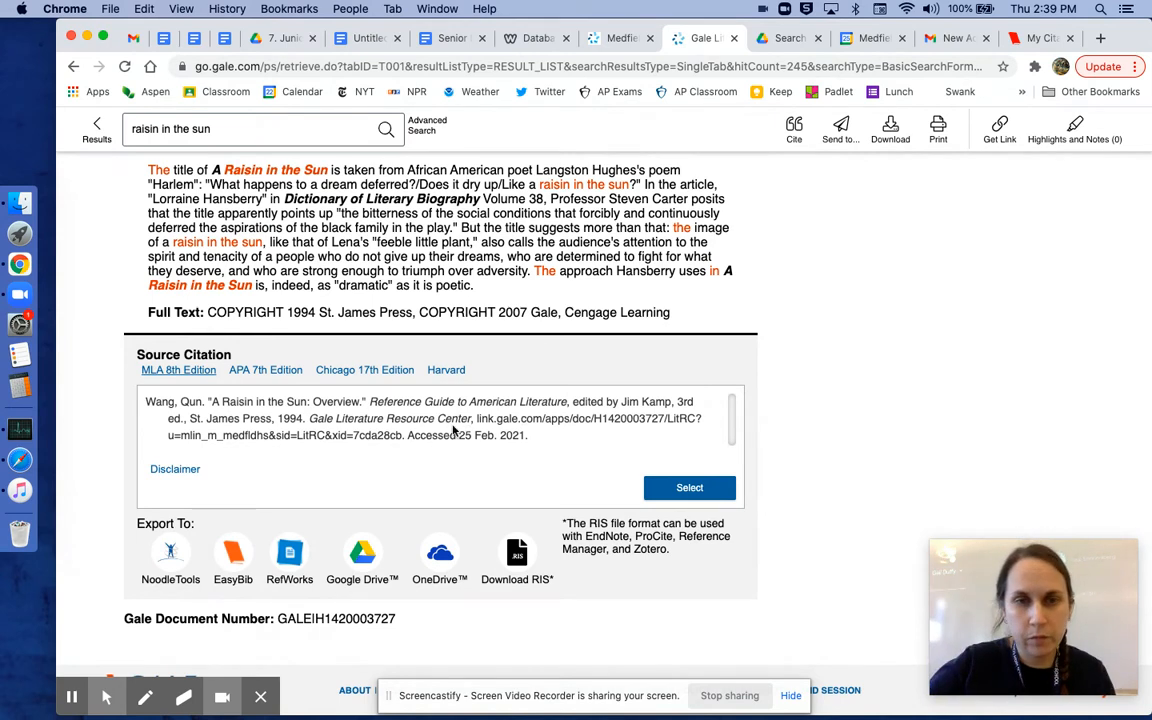
left_click(477, 418)
left_click_drag(477, 418, 522, 435)
left_click(465, 411)
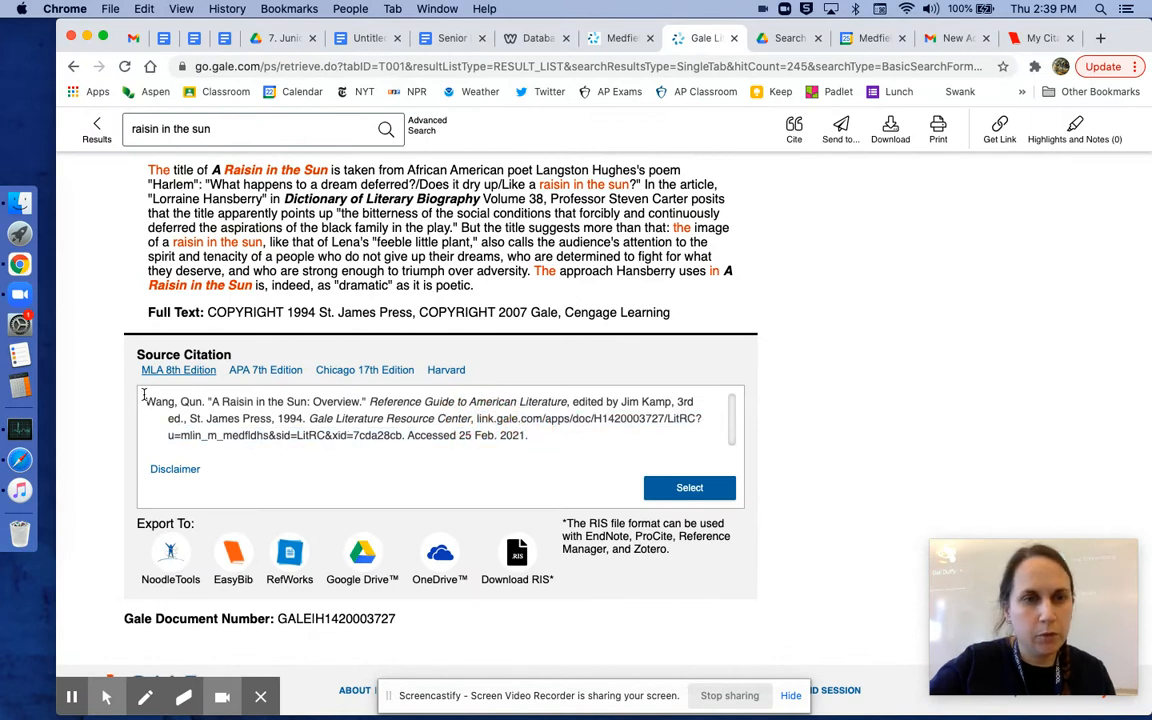
left_click_drag(146, 401, 471, 416)
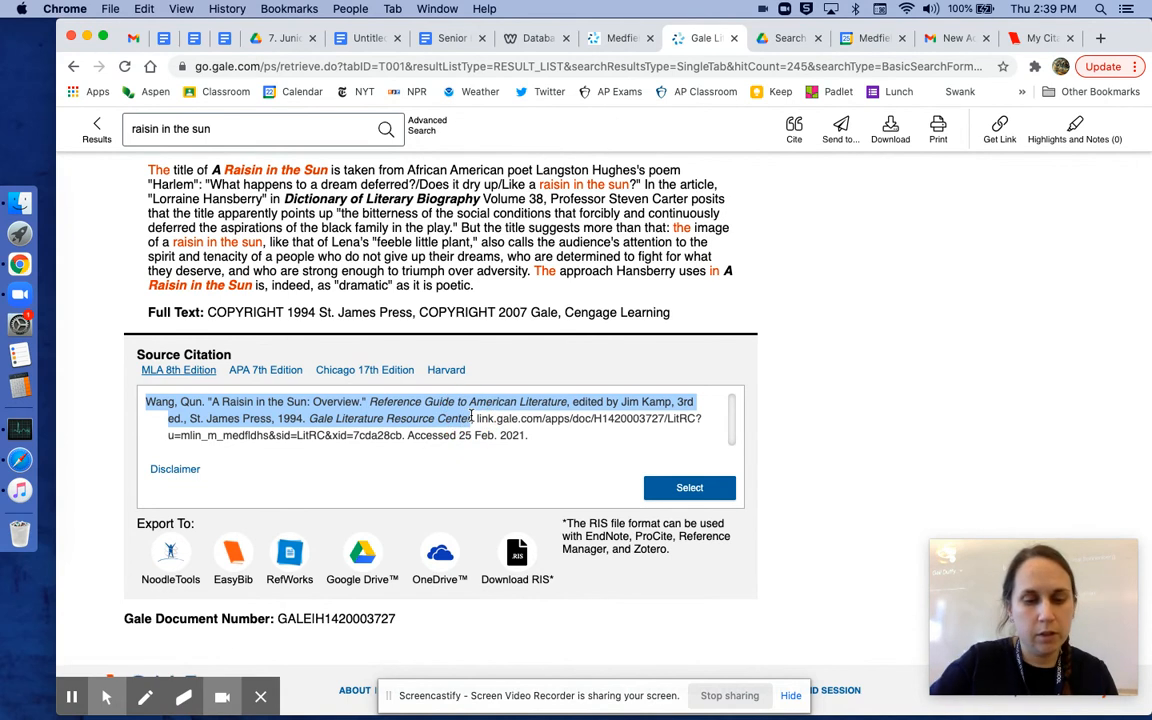
key("super+c")
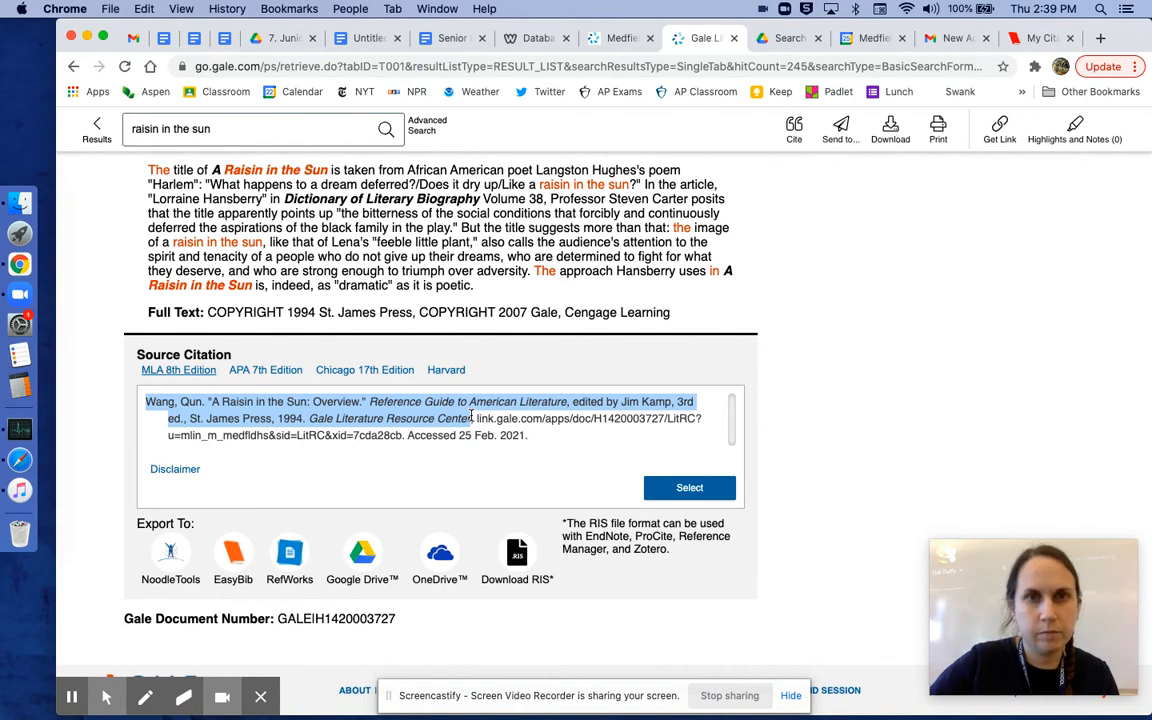
Step: Paste the Gale citation on a new line below the first Works Cited entry
left_click(366, 38)
key("Return")
key("super+v")
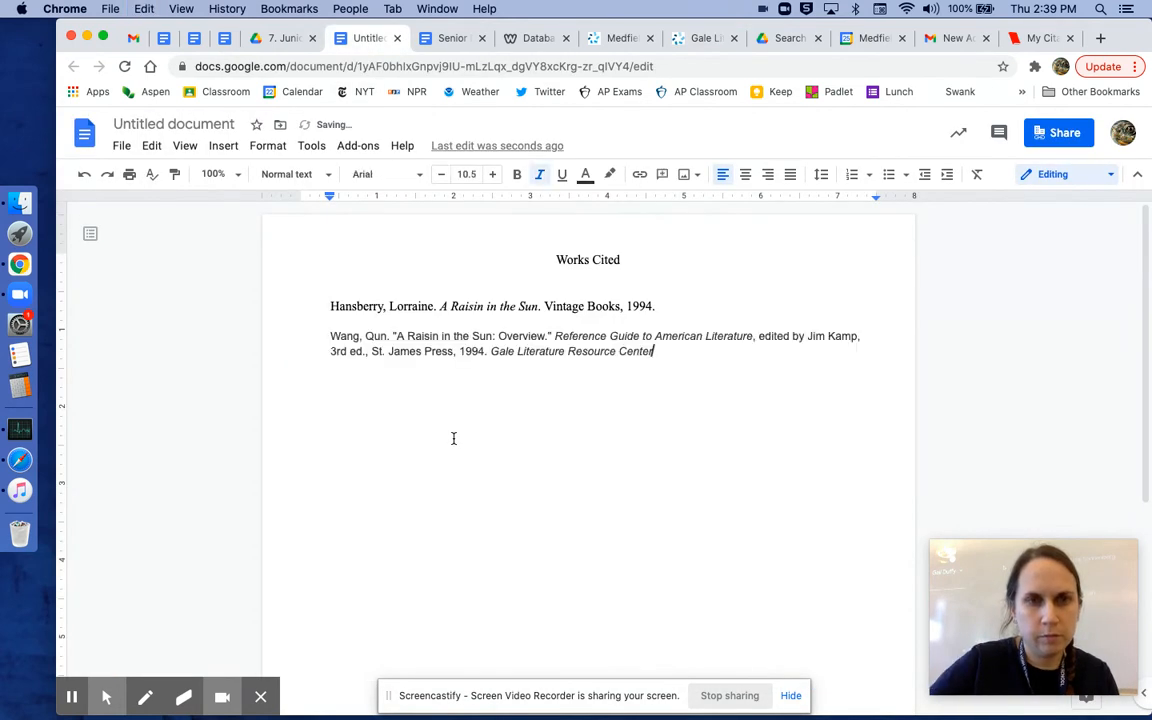
left_click(518, 419)
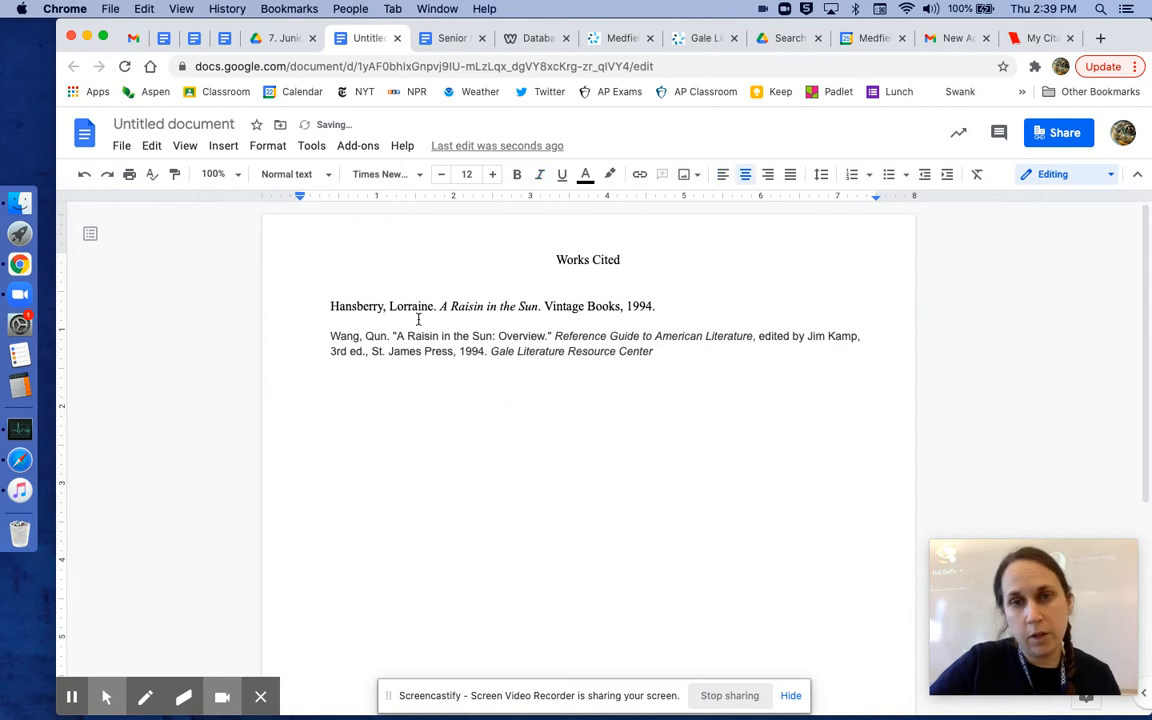
Step: Set the pasted Wang citation's font to Times New Roman at size 12
left_click(322, 336)
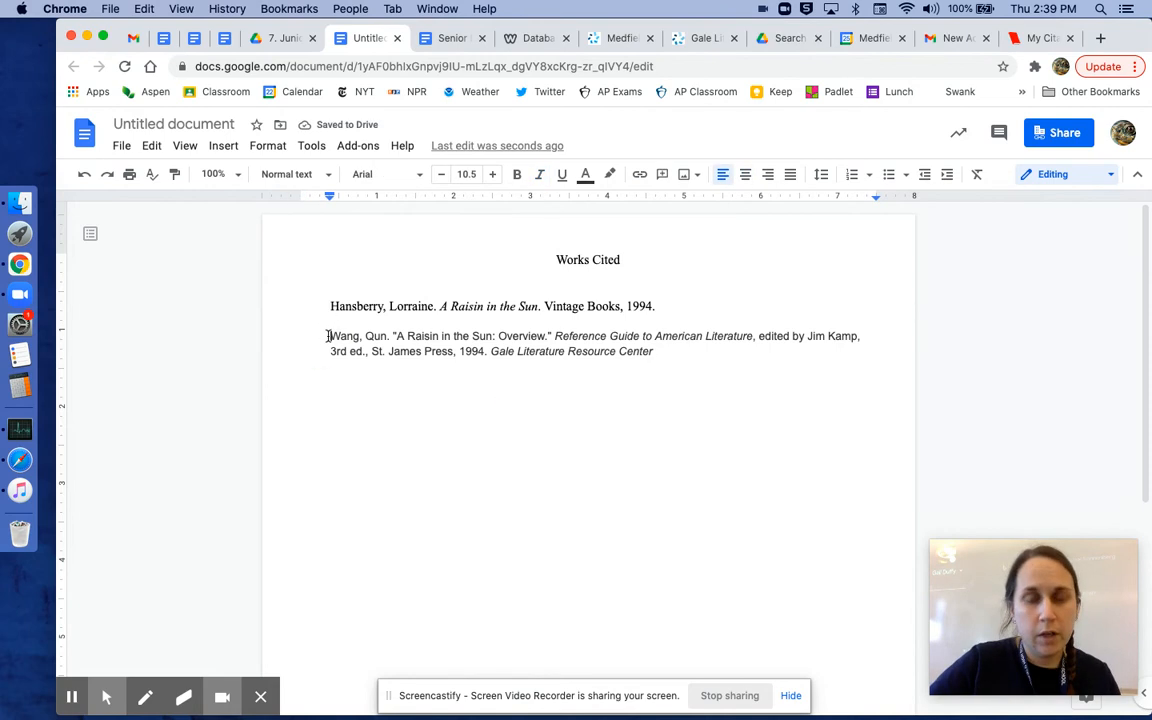
left_click_drag(327, 336, 552, 340)
left_click_drag(673, 351, 674, 352)
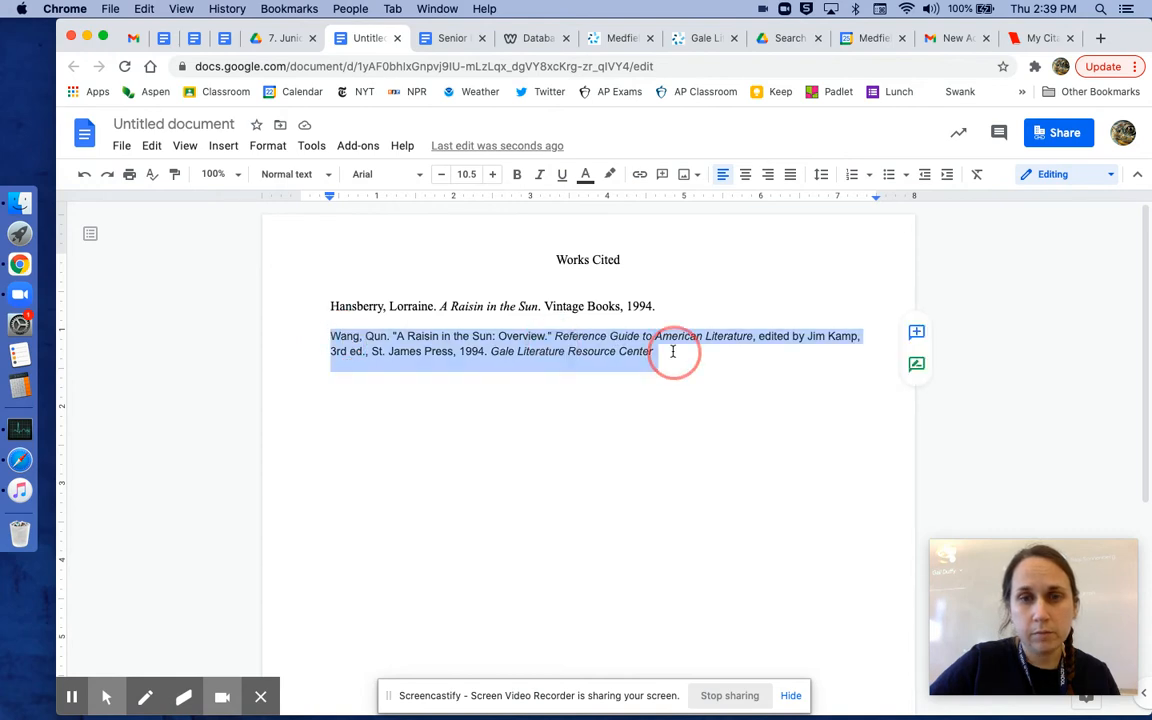
left_click(411, 176)
left_click(434, 269)
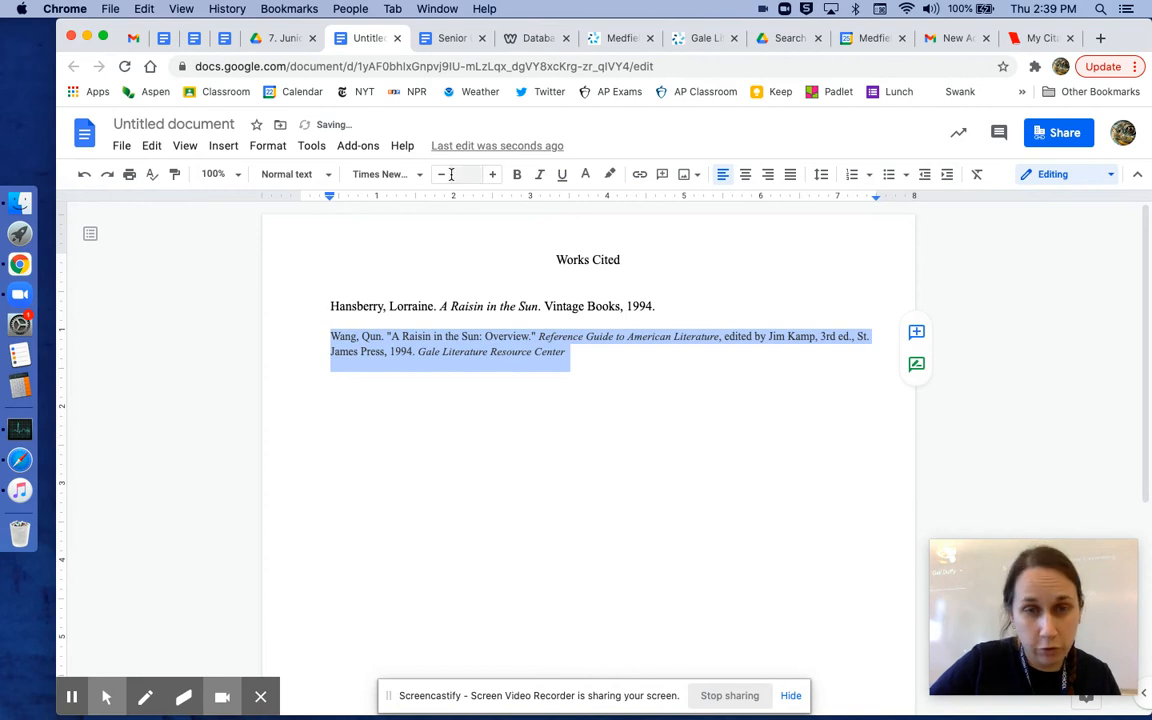
left_click(465, 174)
left_click(466, 305)
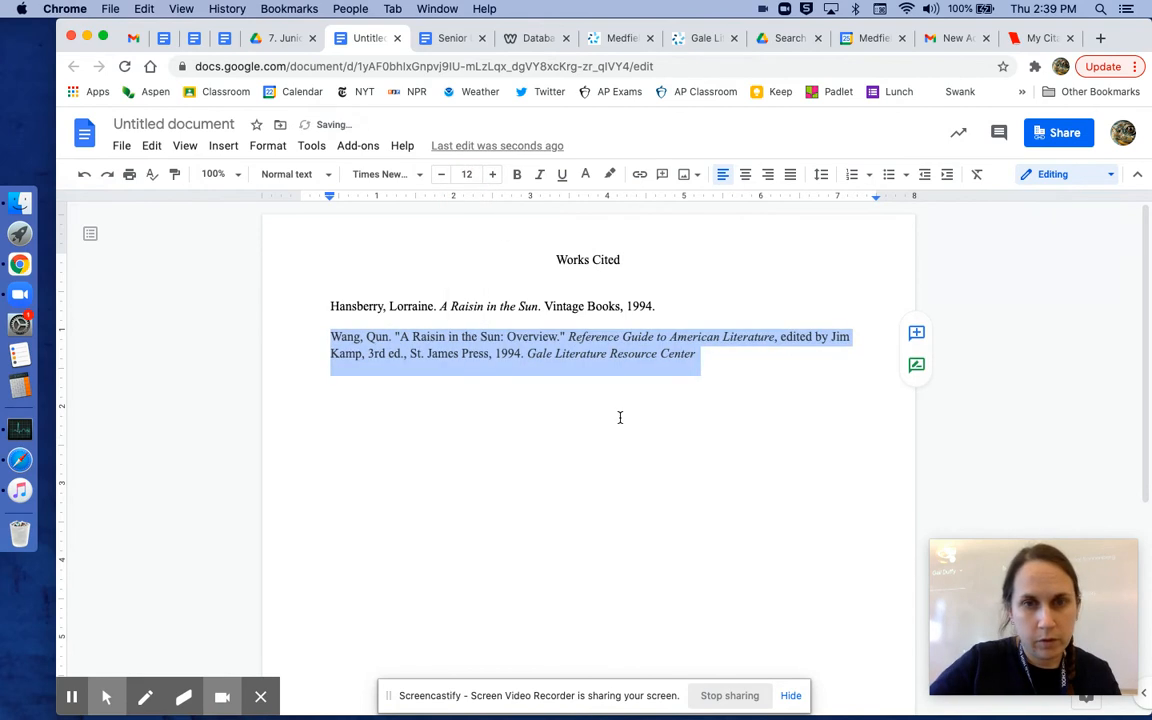
Step: Set the Wang citation's text colour to black and remove its highlight colour
left_click(589, 378)
left_click_drag(330, 338, 713, 354)
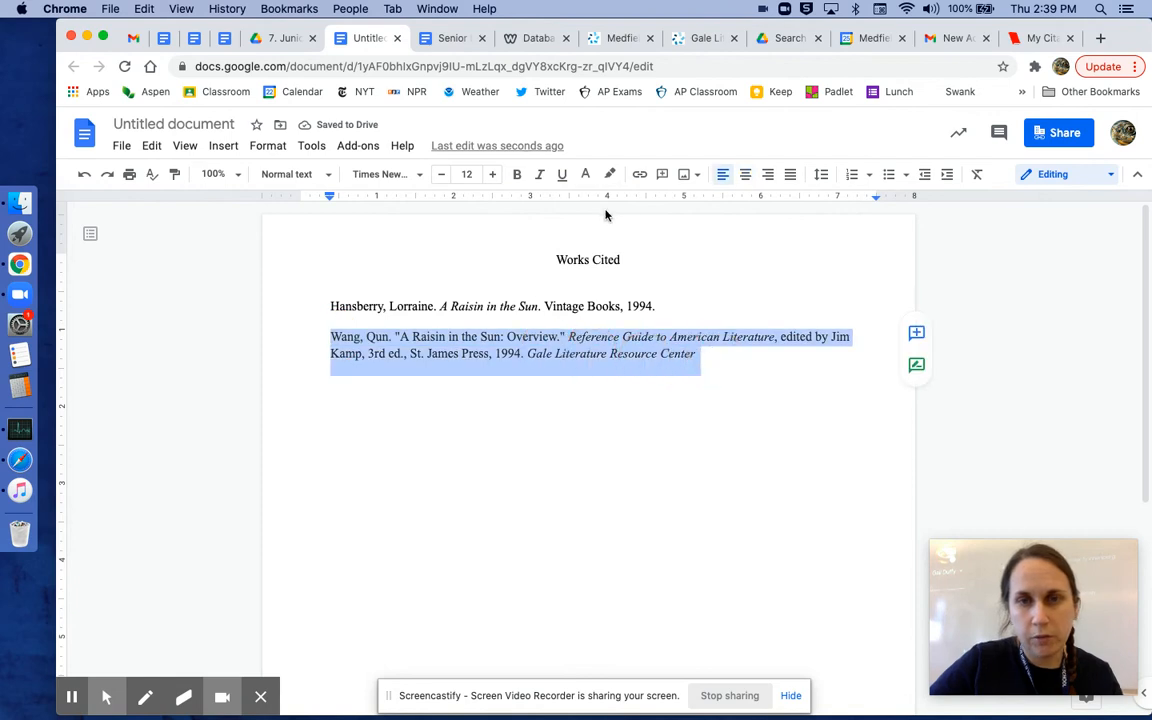
left_click(585, 174)
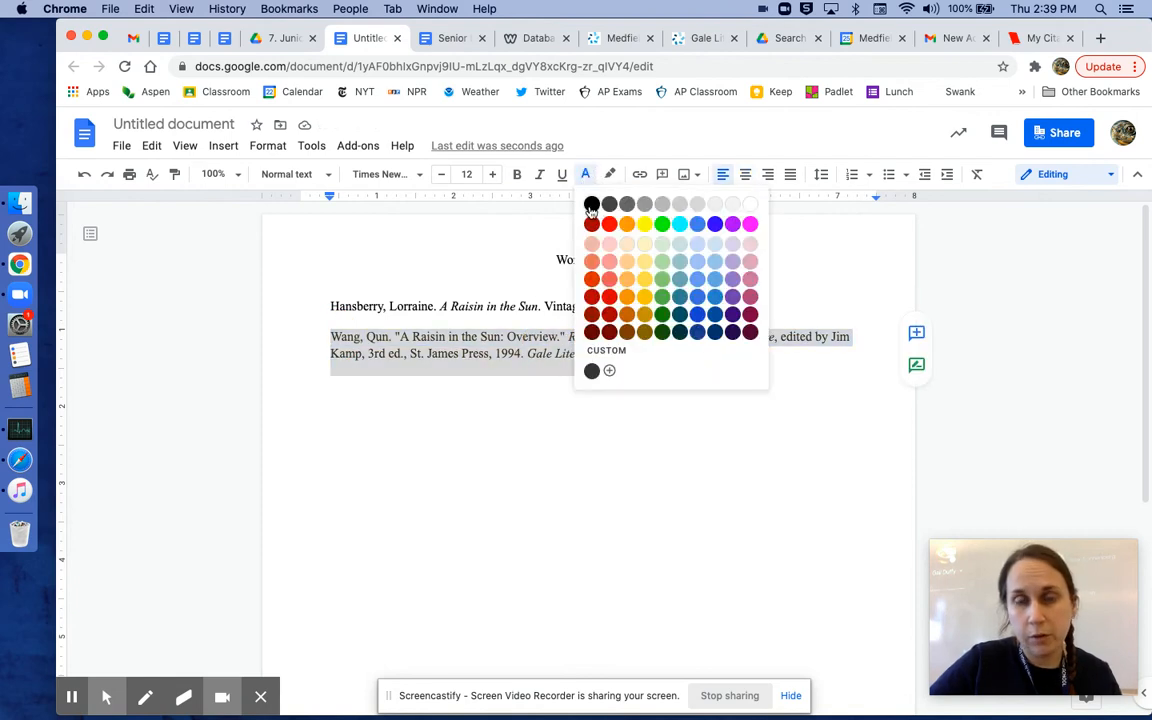
left_click(591, 206)
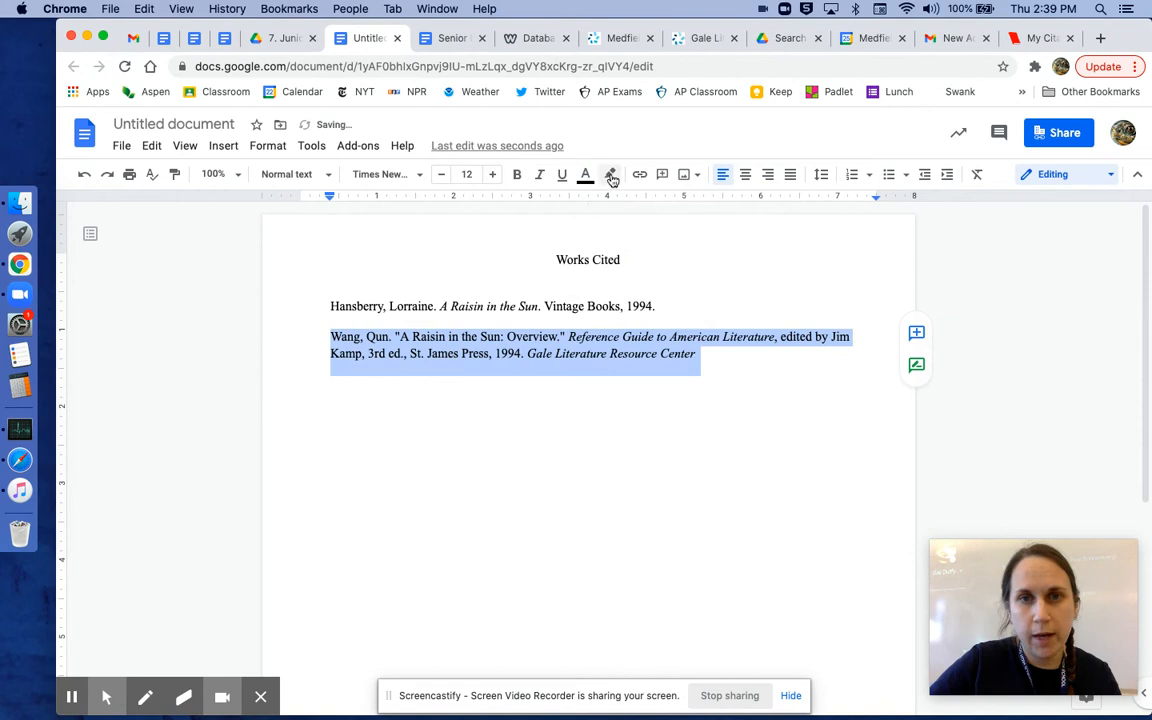
left_click(610, 175)
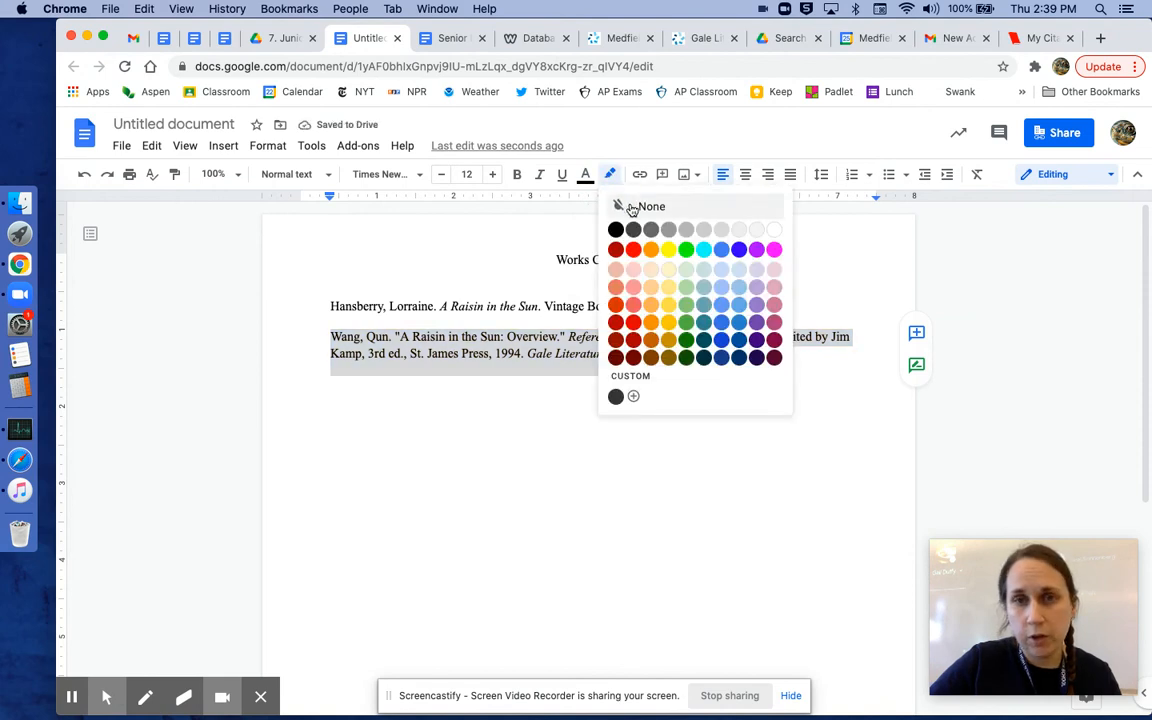
left_click(632, 207)
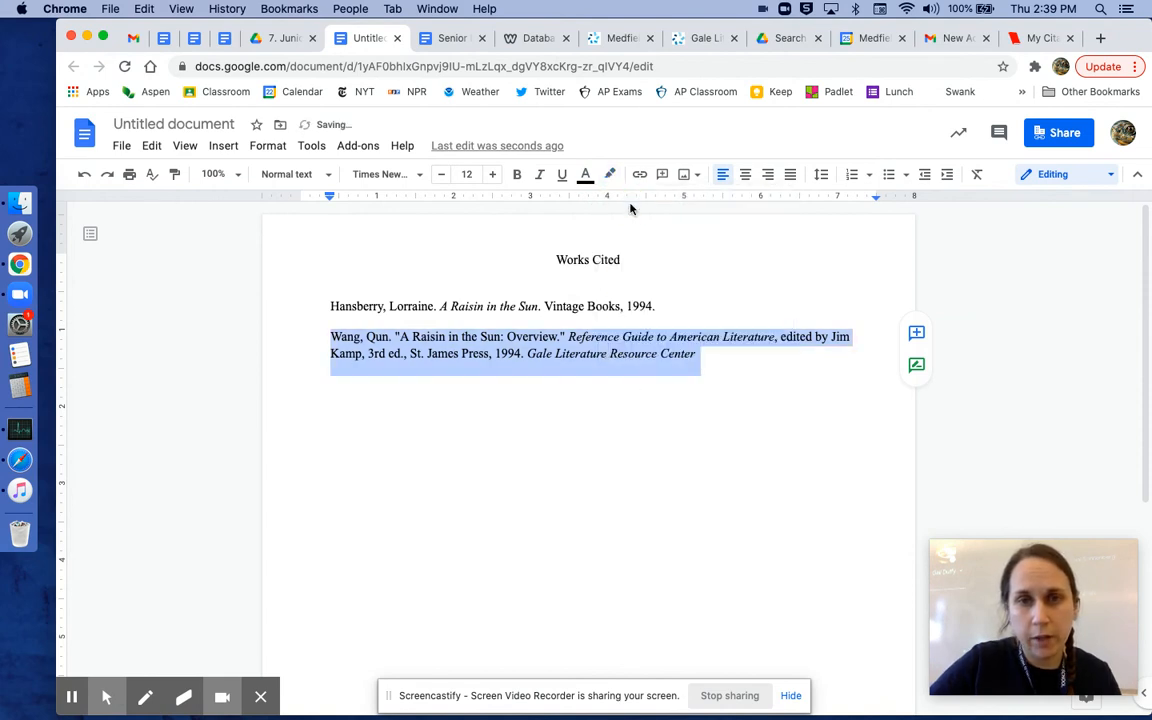
left_click(591, 364)
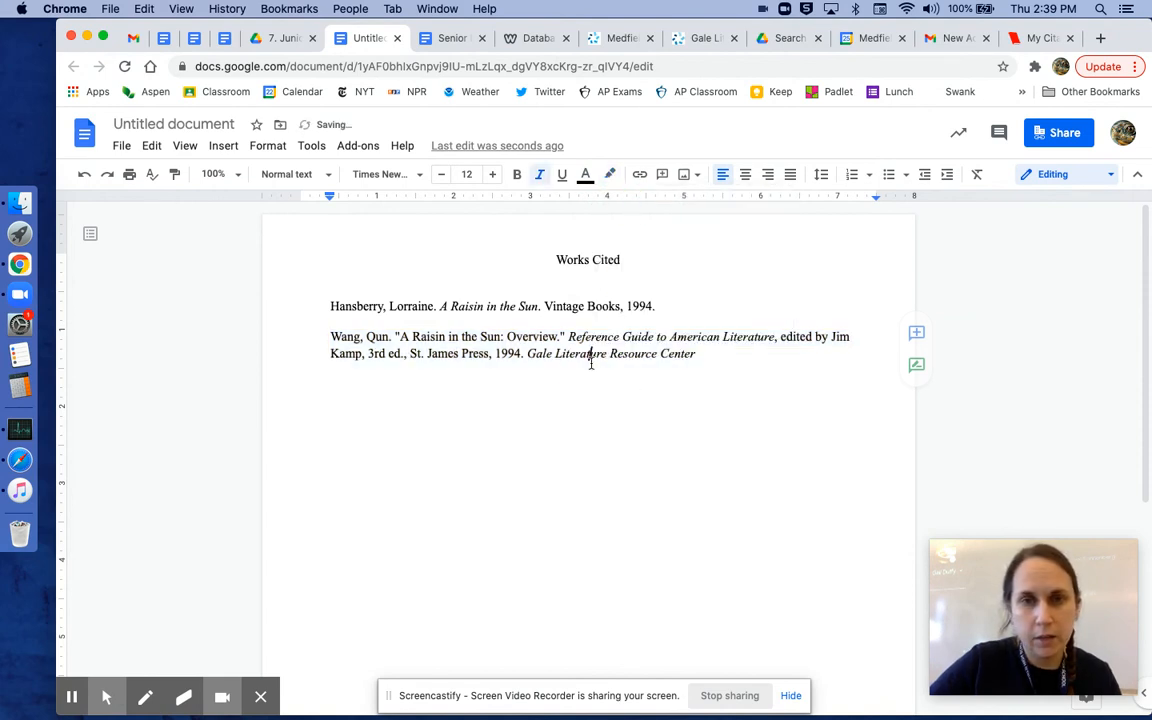
Step: Set both citations to double line spacing
left_click(326, 306)
left_click(738, 360, "shift")
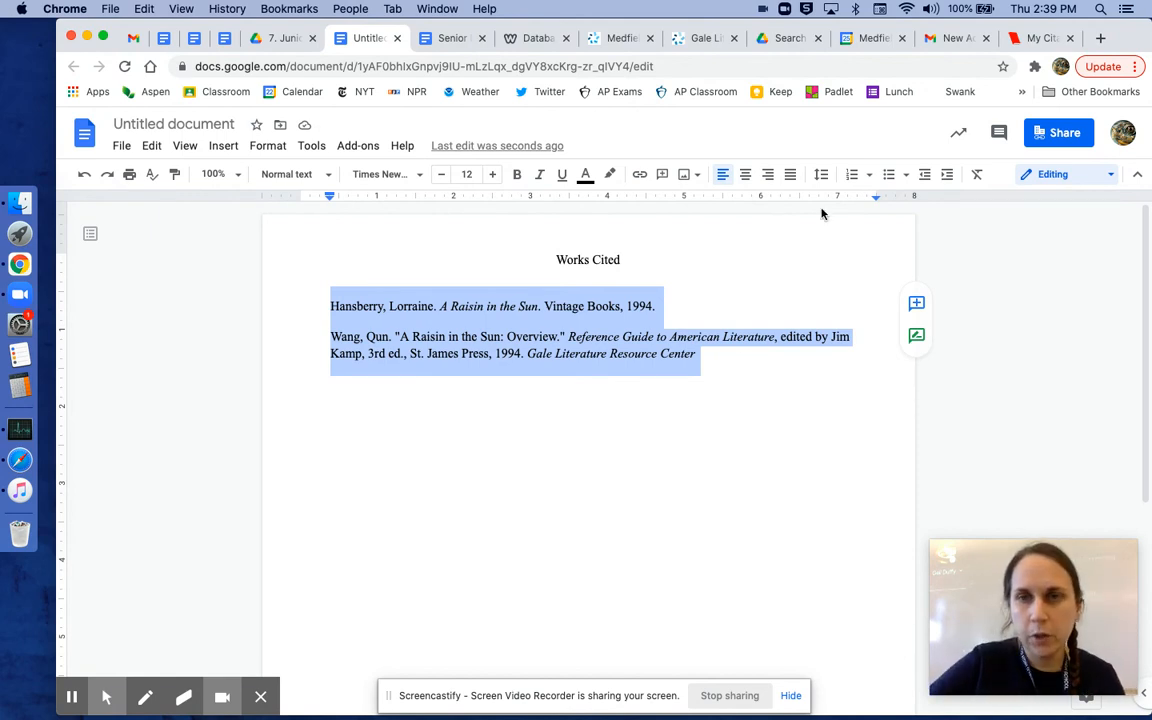
left_click(822, 175)
left_click(840, 279)
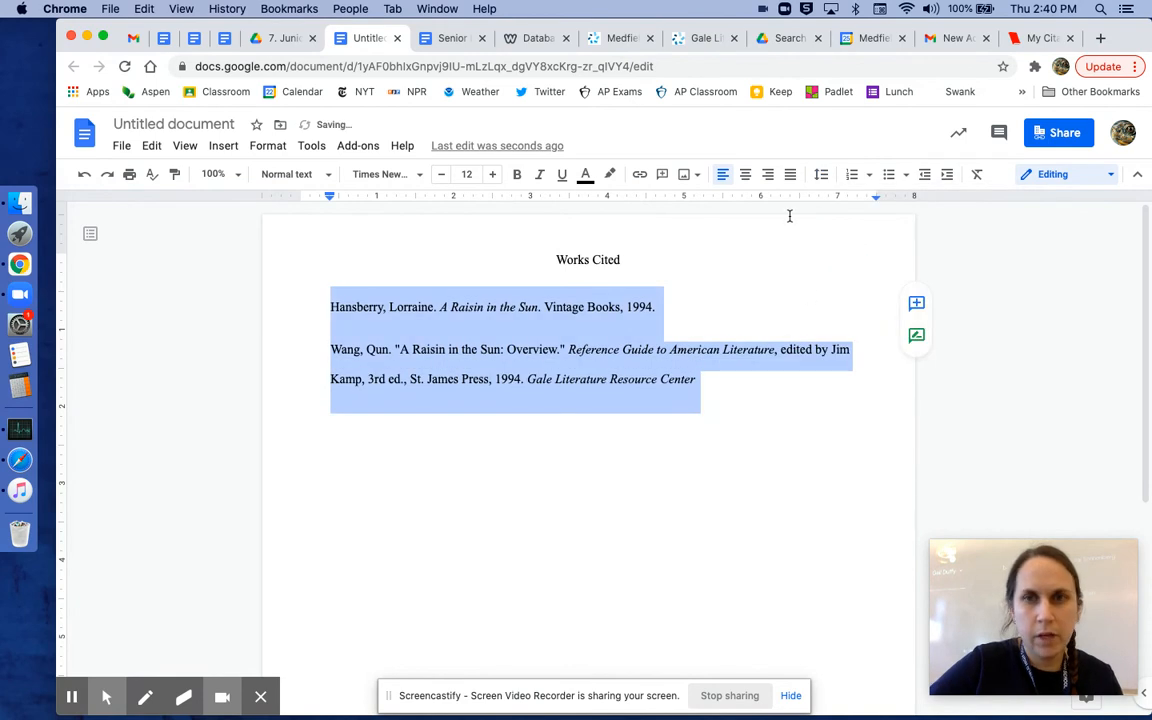
Step: Remove the space before and after the paragraphs of both citations
left_click(822, 175)
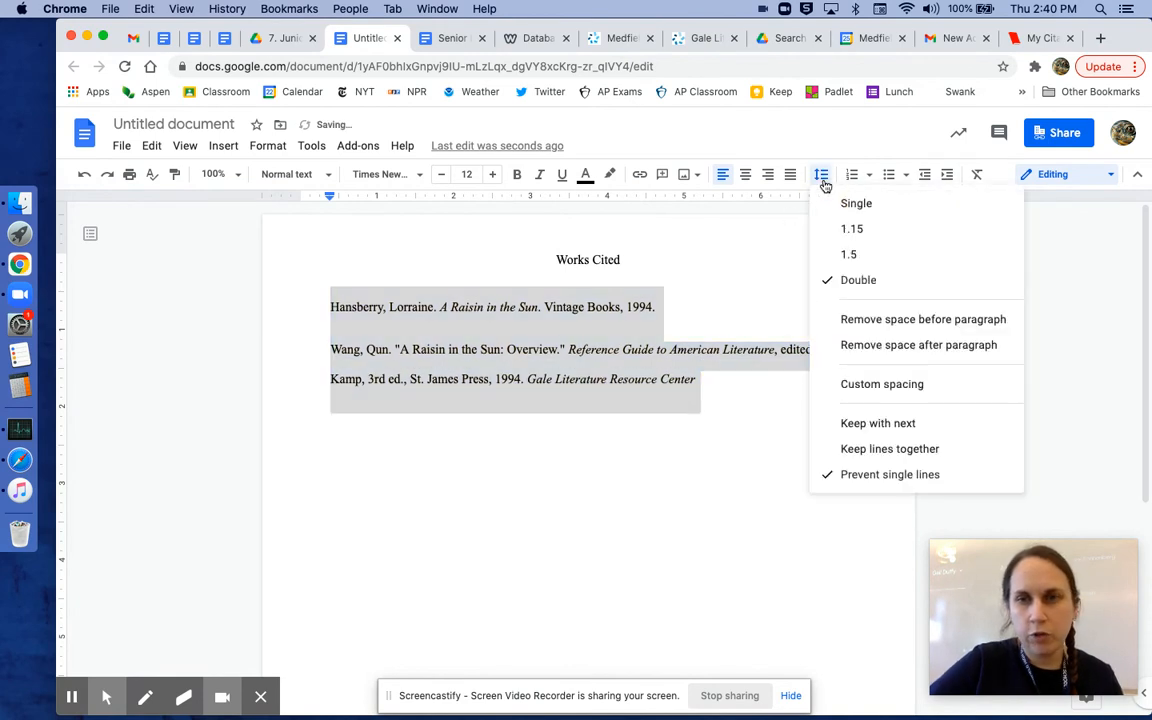
left_click(857, 319)
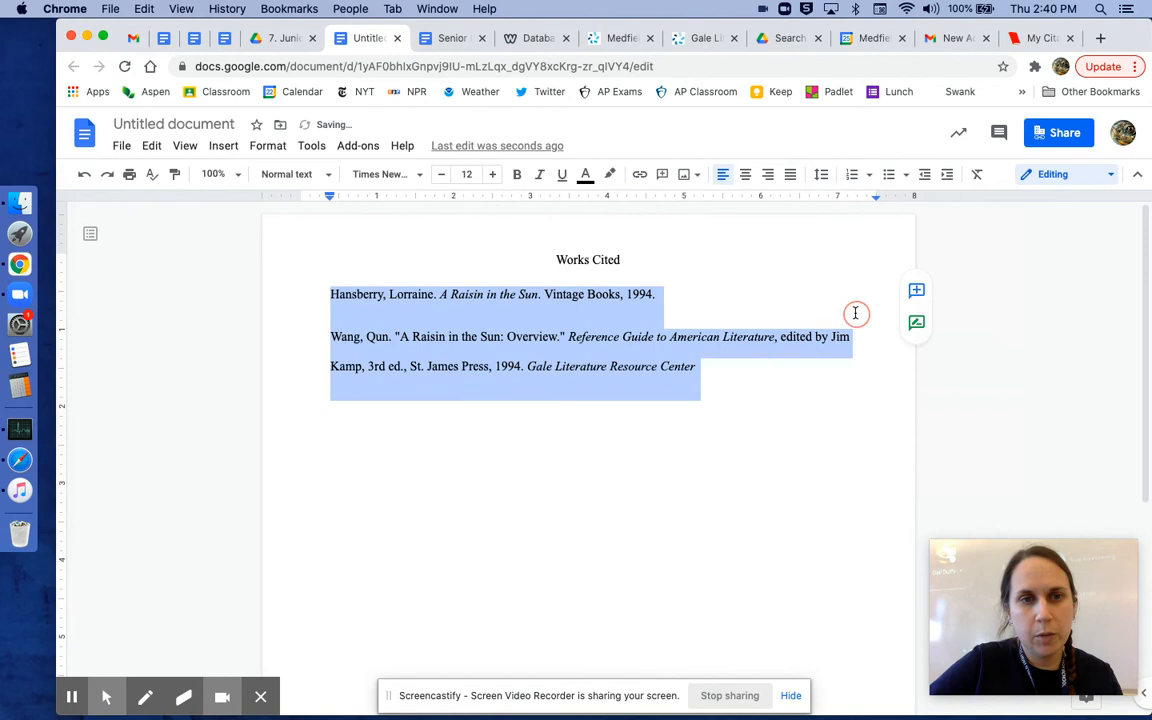
left_click(820, 175)
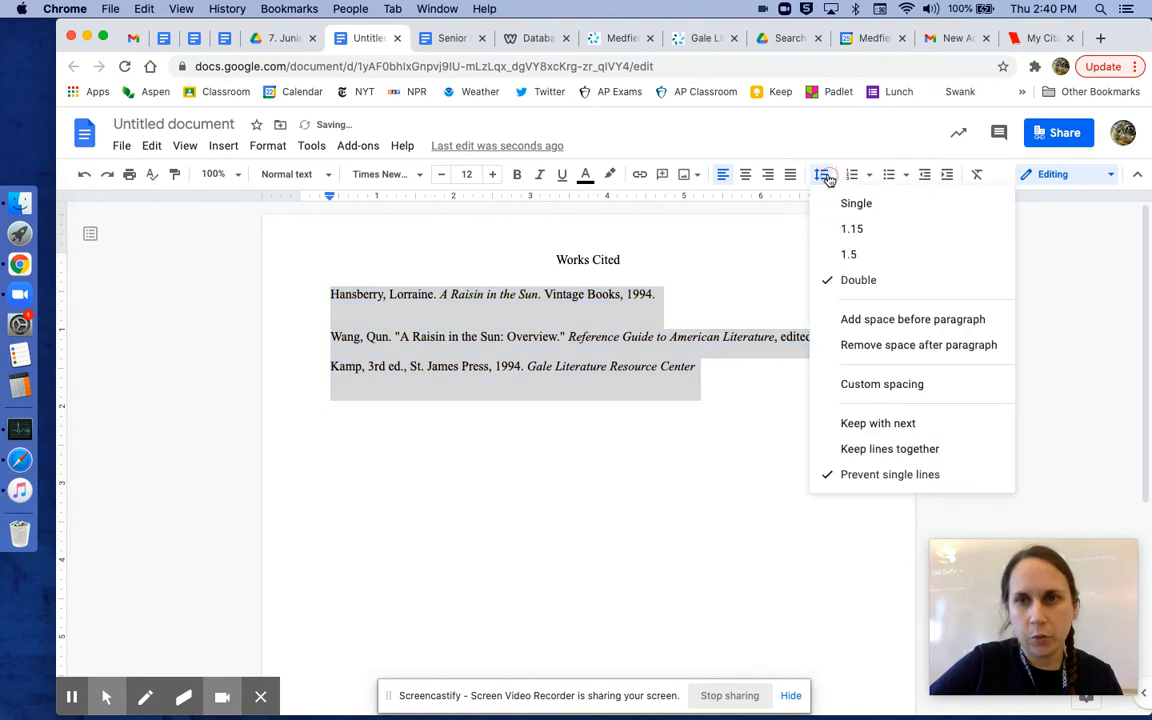
left_click(859, 346)
left_click(556, 351)
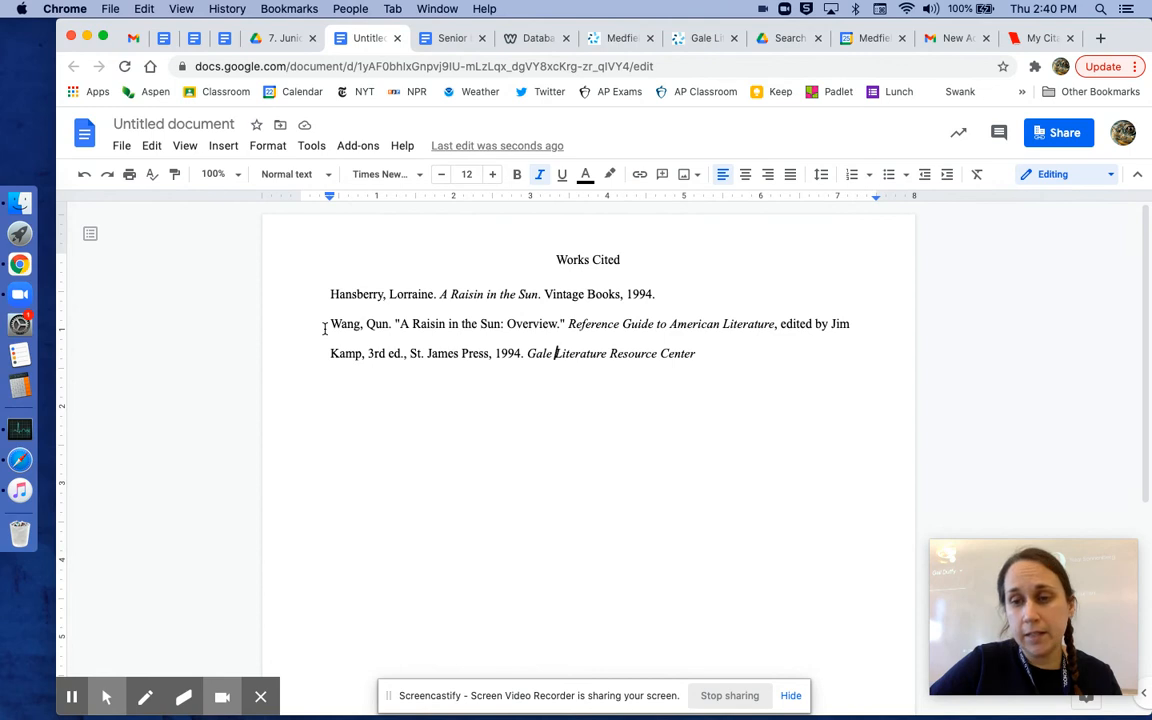
Step: Indent the second line of the Wang citation with two tabs to form a hanging indent
left_click_drag(324, 292, 654, 291)
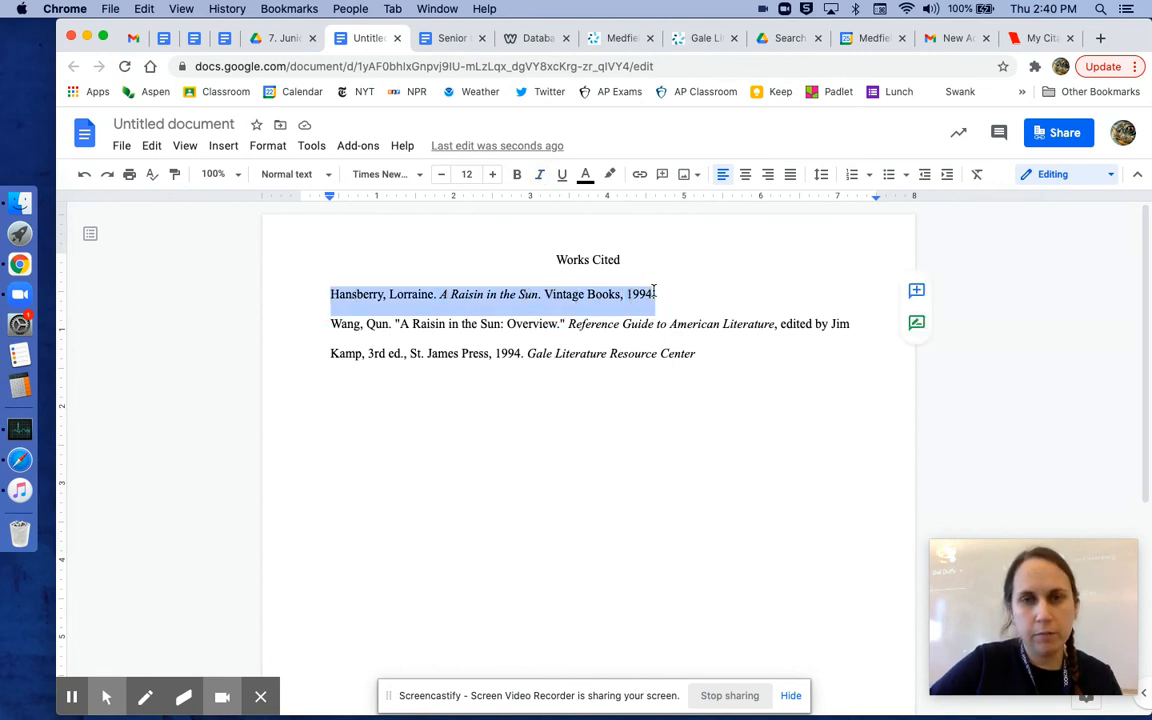
left_click(334, 326)
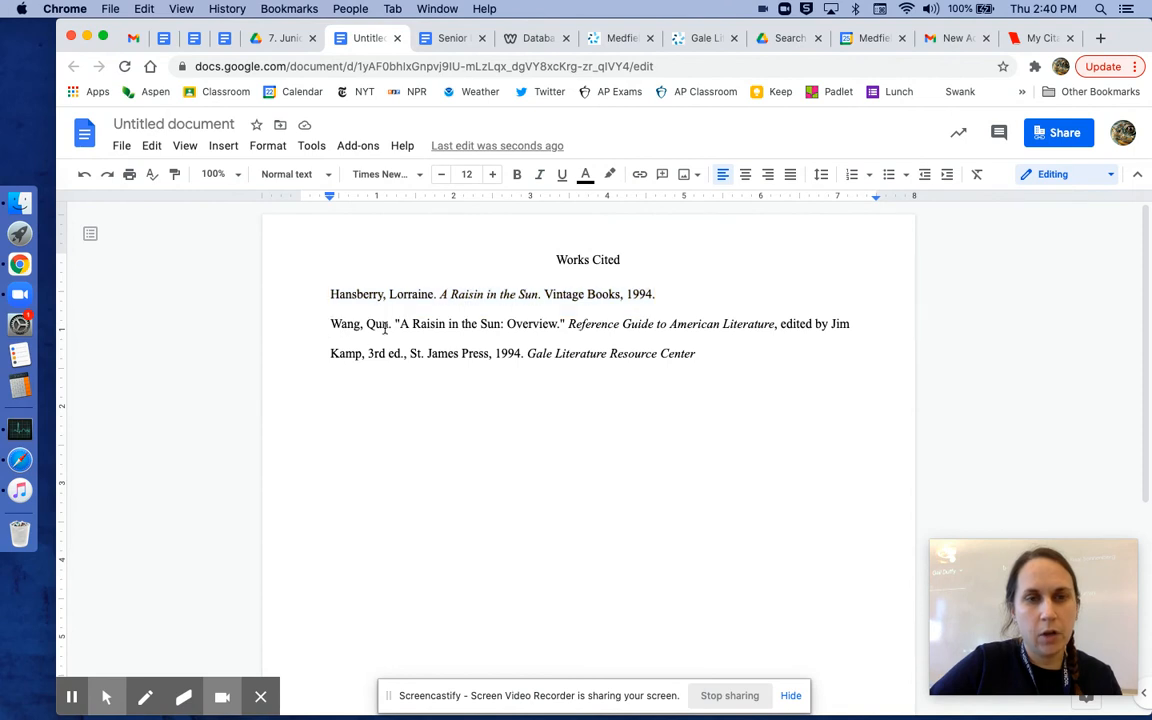
left_click(855, 326)
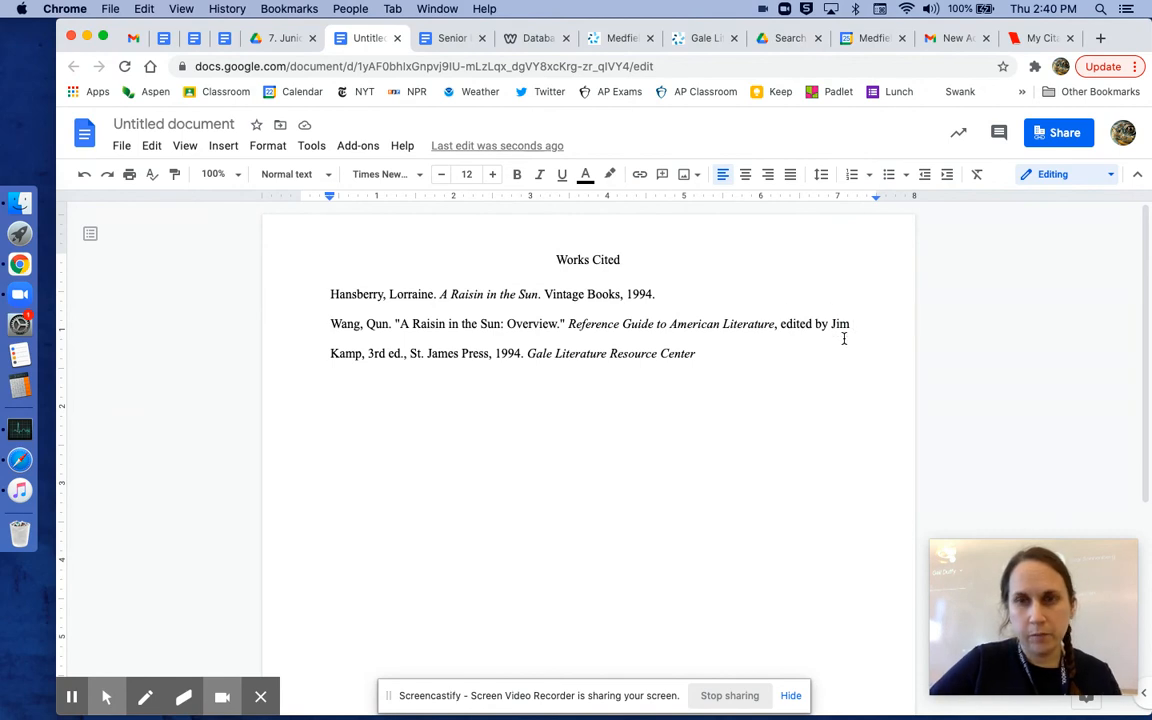
key("Delete")
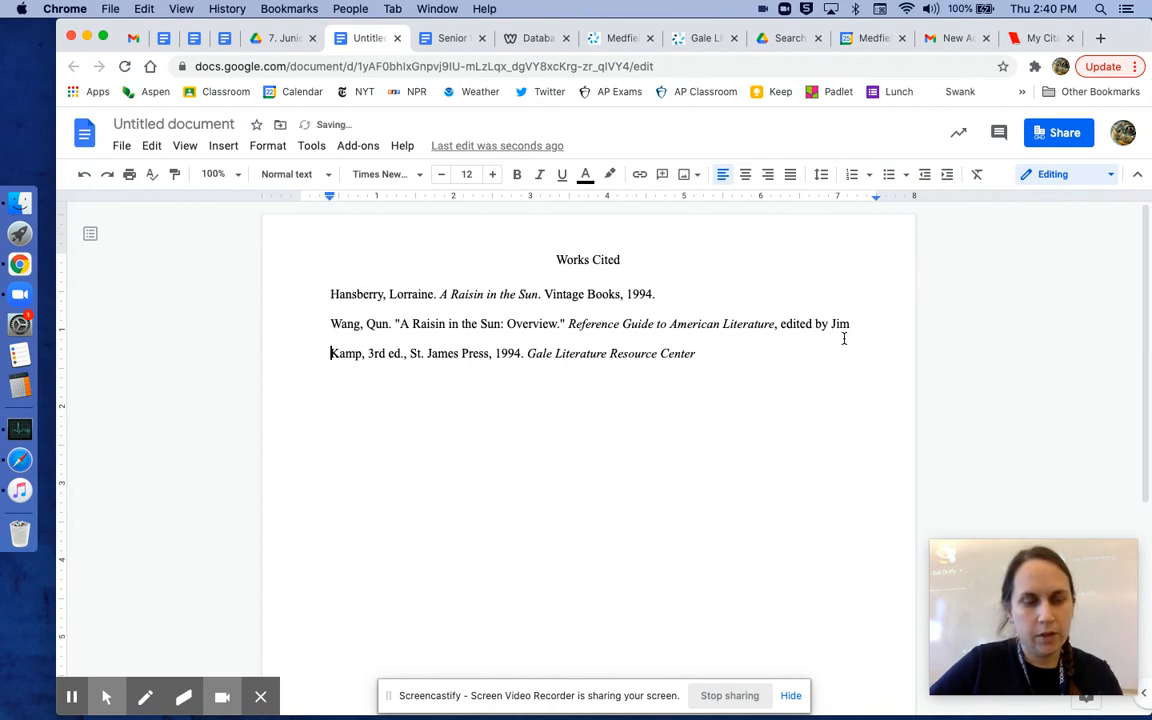
key("Tab")
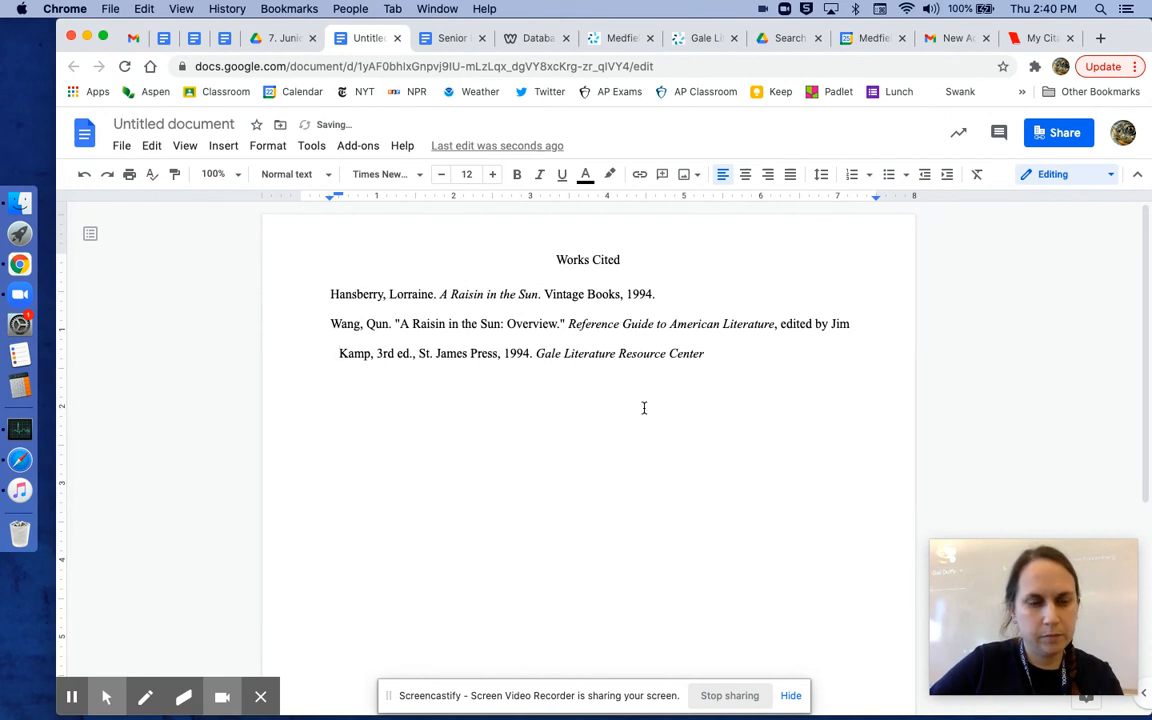
key("Tab")
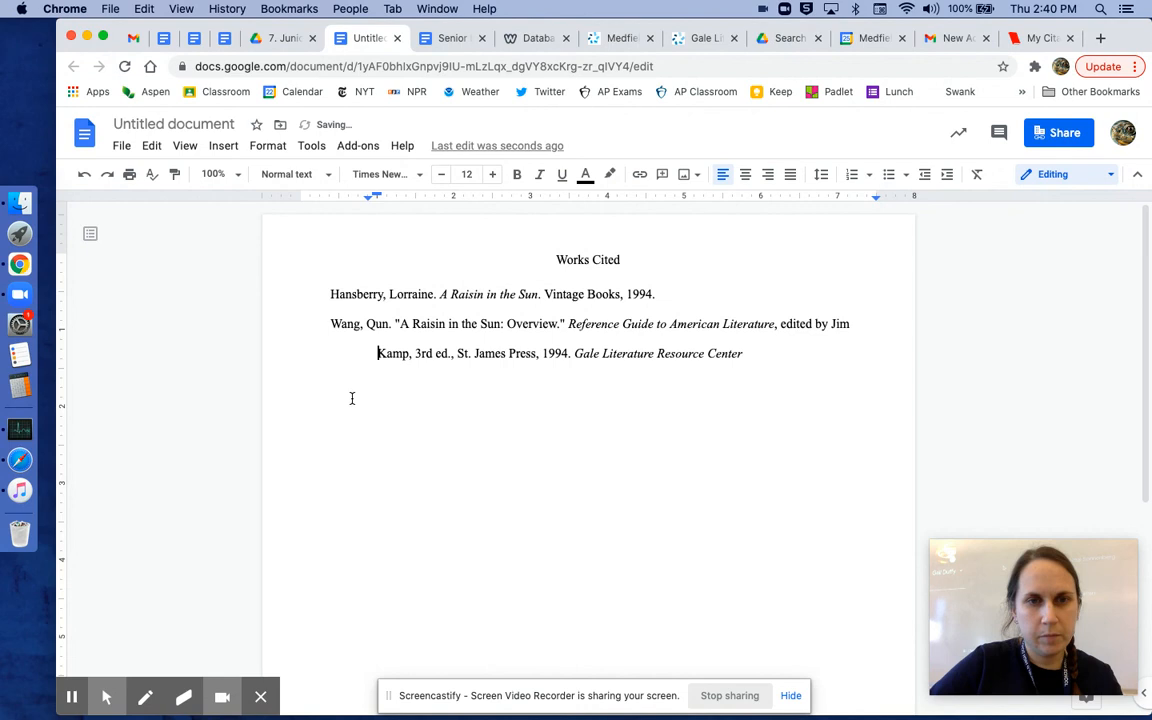
left_click(402, 410)
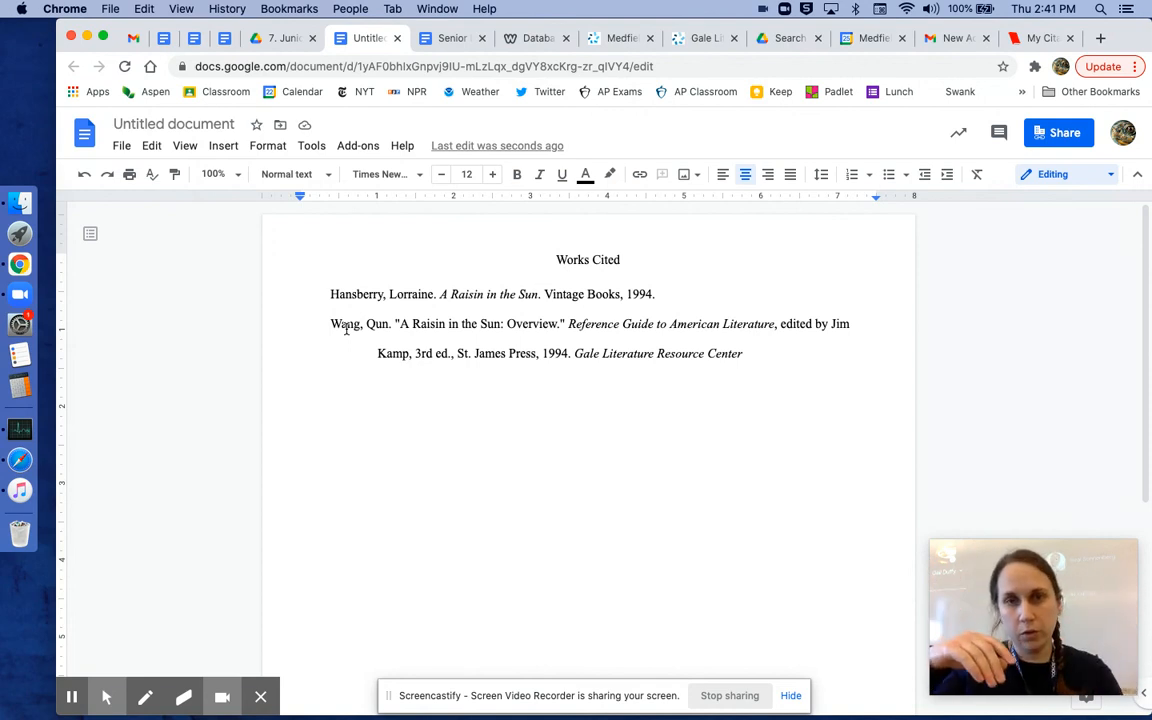
Step: Select the author name at the start of the Wang citation
left_click_drag(331, 326, 399, 333)
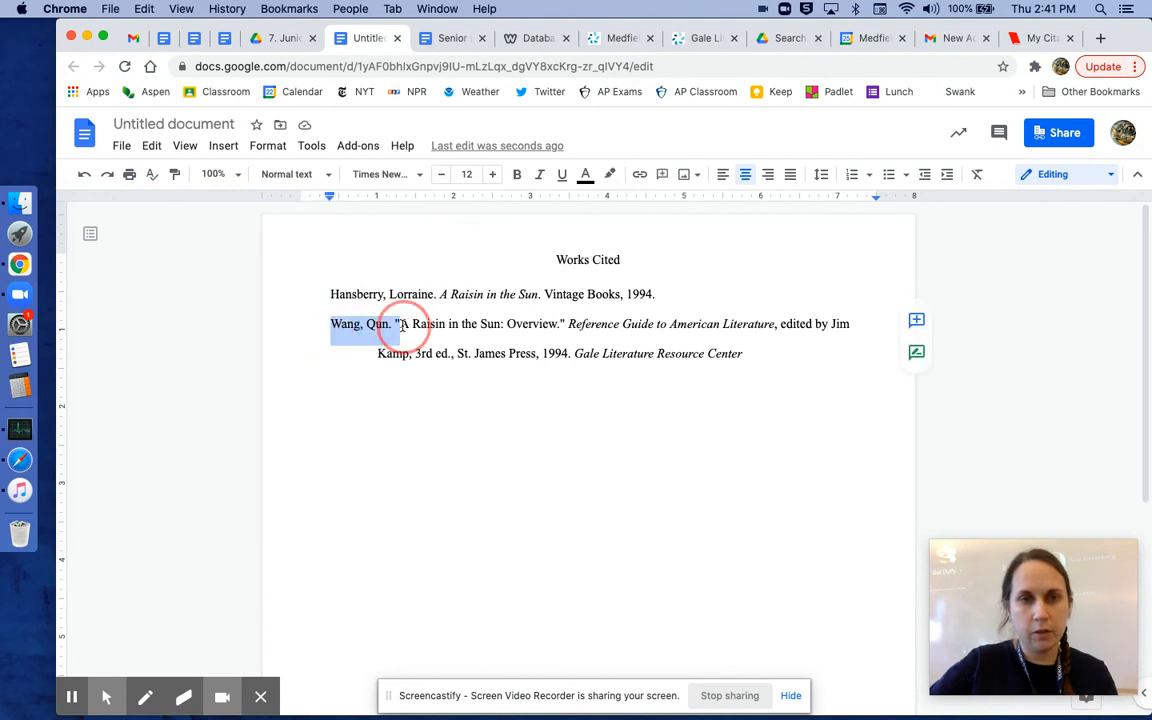